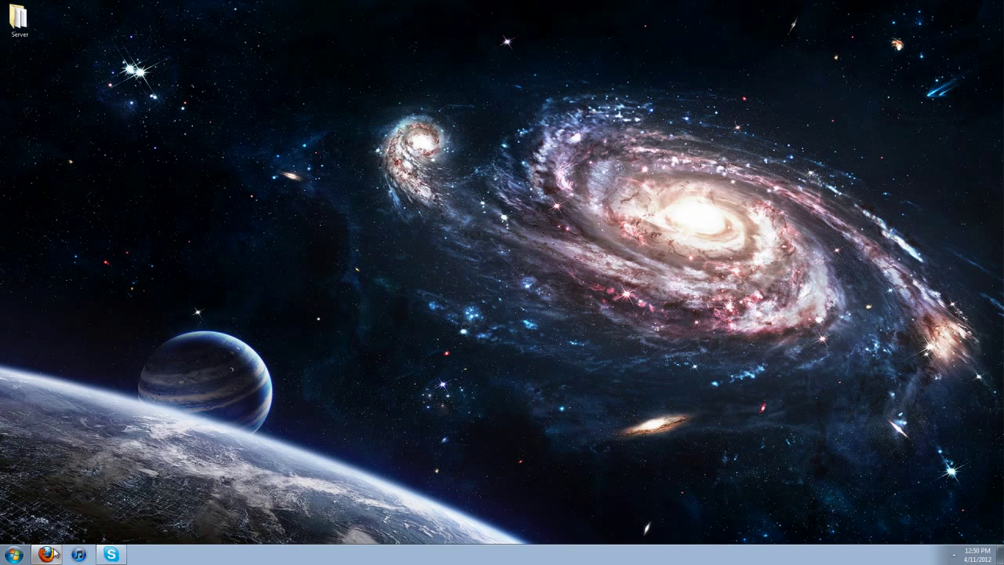
# Switch to Firefox, check the latest CraftBukkit release post on bukkit.org, and search the site for "Mob Disquise".
pyautogui.click(48, 555)
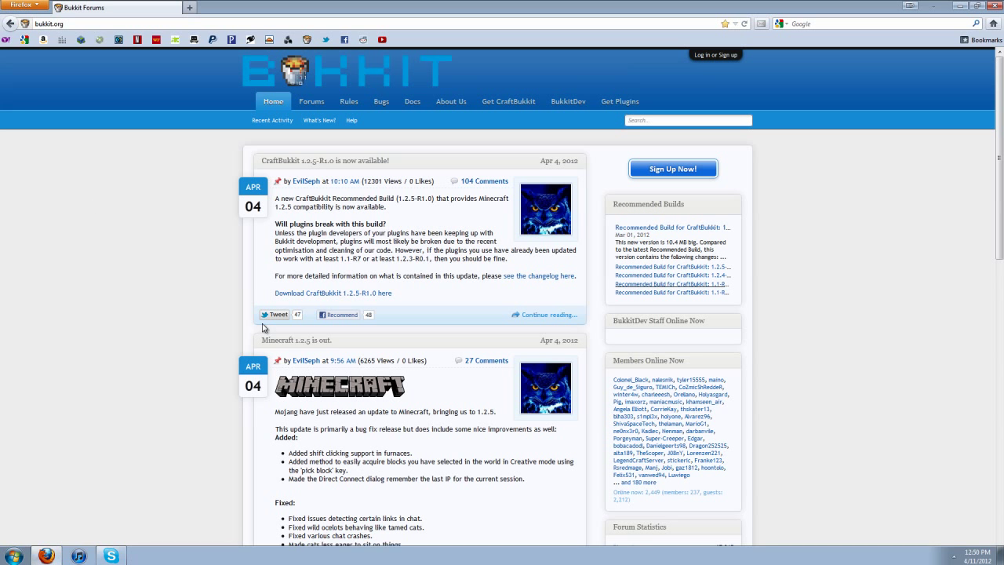
pyautogui.moveTo(275, 208); pyautogui.dragTo(295, 208)
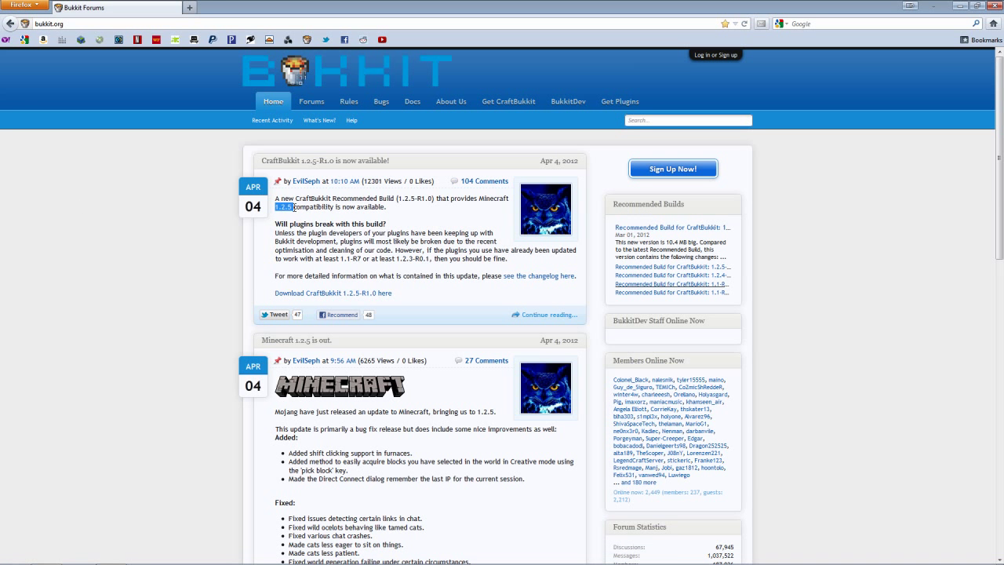
pyautogui.click(322, 276)
pyautogui.moveTo(273, 206)
pyautogui.mouseDown()
pyautogui.moveTo(341, 207)
pyautogui.moveTo(276, 206)
pyautogui.mouseUp()
pyautogui.click(681, 120)
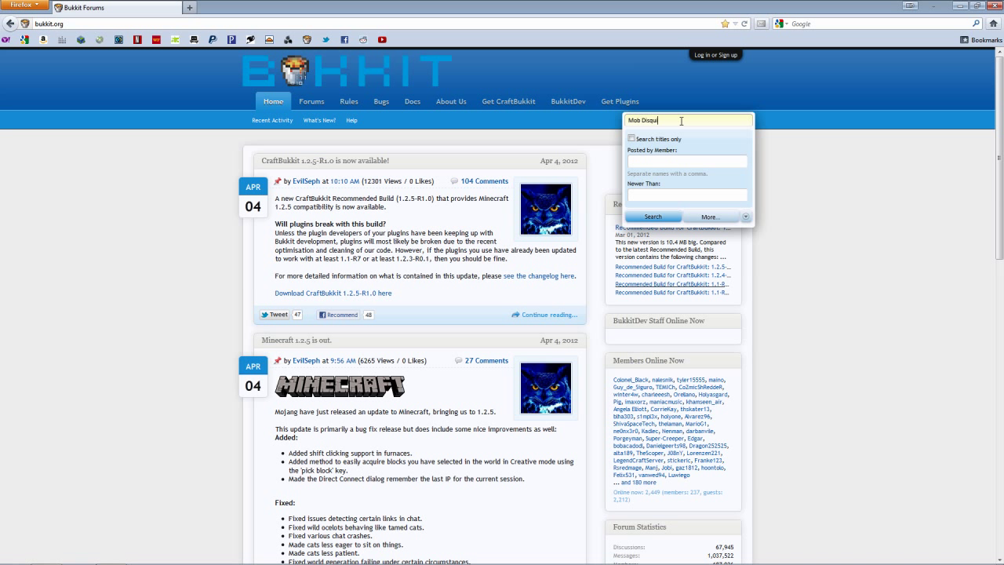
pyautogui.press('Return')
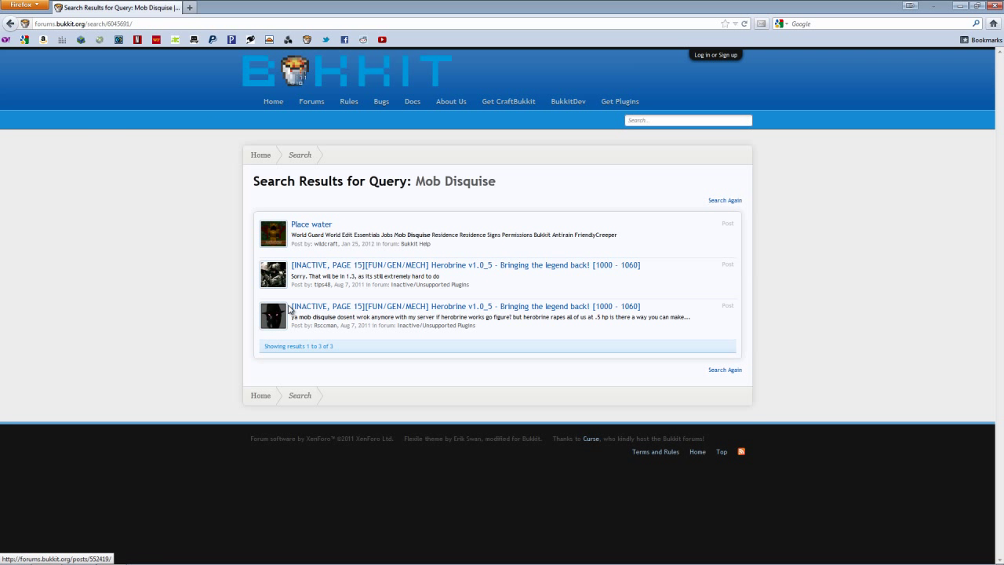
# Go to the MobDisguise plugin page at dev.bukkit.org/server-mods/mobdisguise/.
pyautogui.click(133, 23)
pyautogui.write('Mob')
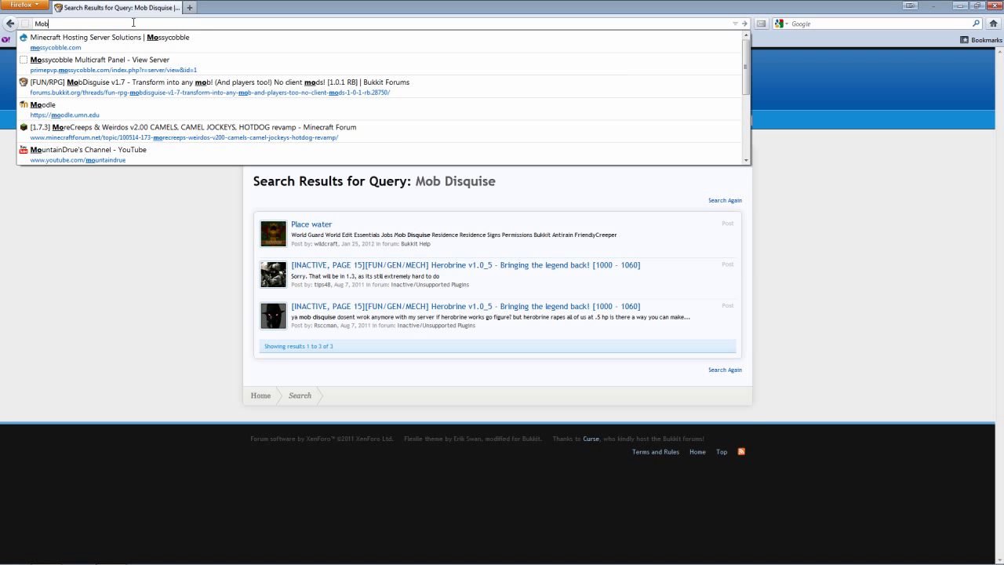
pyautogui.press('Down')
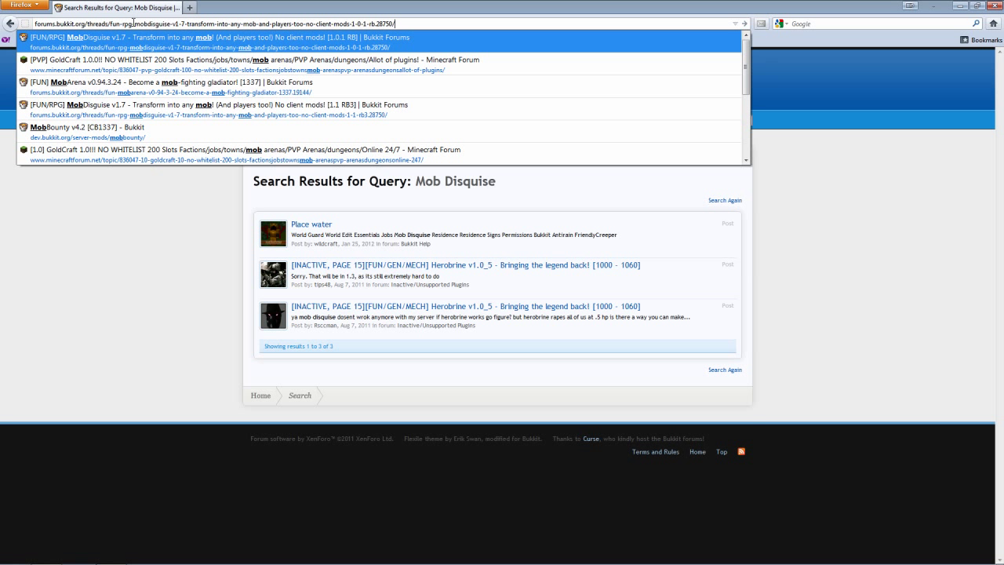
pyautogui.press('Down')
pyautogui.press('Down')
pyautogui.press('Down')
pyautogui.press('Down')
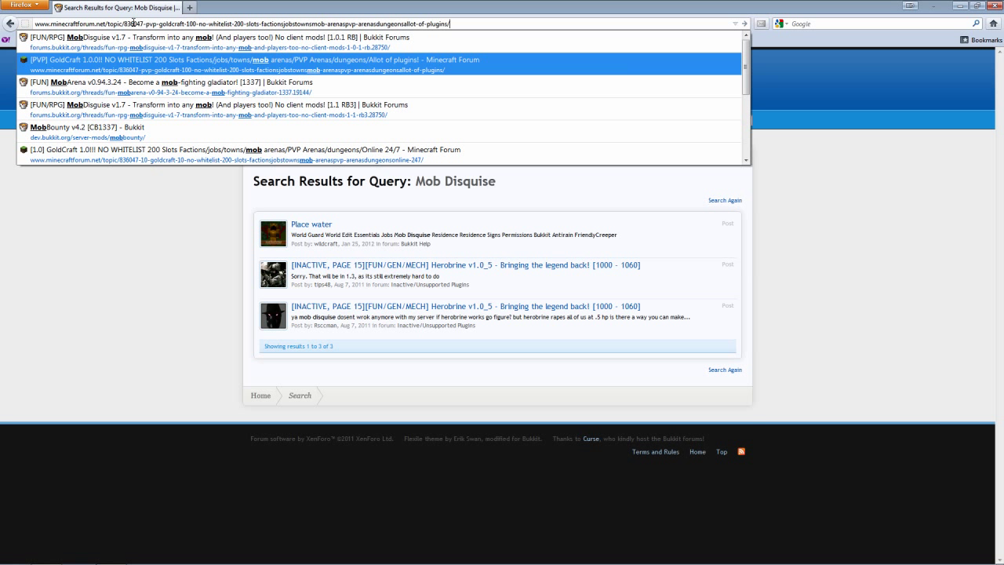
pyautogui.press('BackSpace')
pyautogui.press('BackSpace')
pyautogui.press('BackSpace')
pyautogui.press('BackSpace')
pyautogui.press('BackSpace')
pyautogui.press('BackSpace')
pyautogui.press('BackSpace')
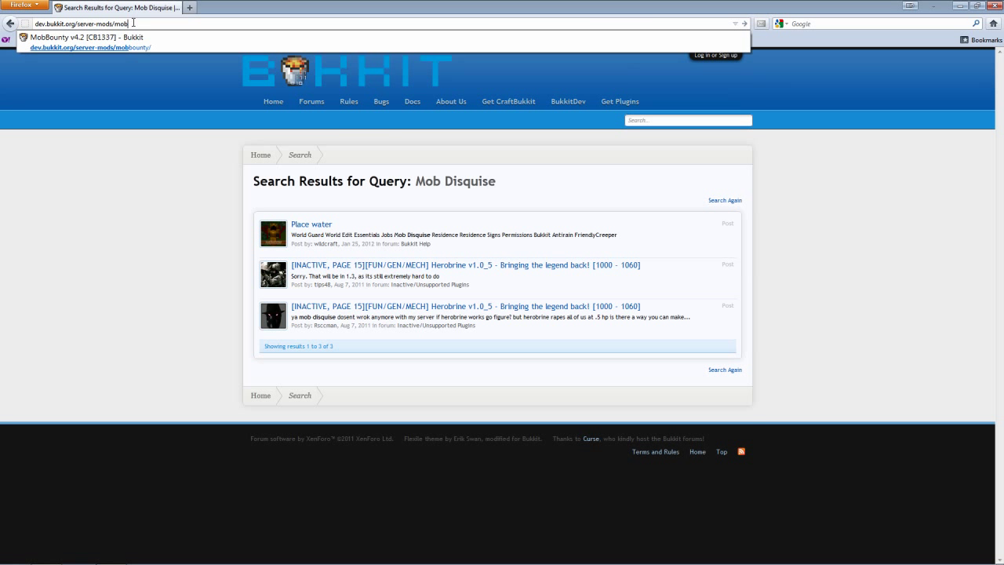
pyautogui.write('dis')
pyautogui.press('Down')
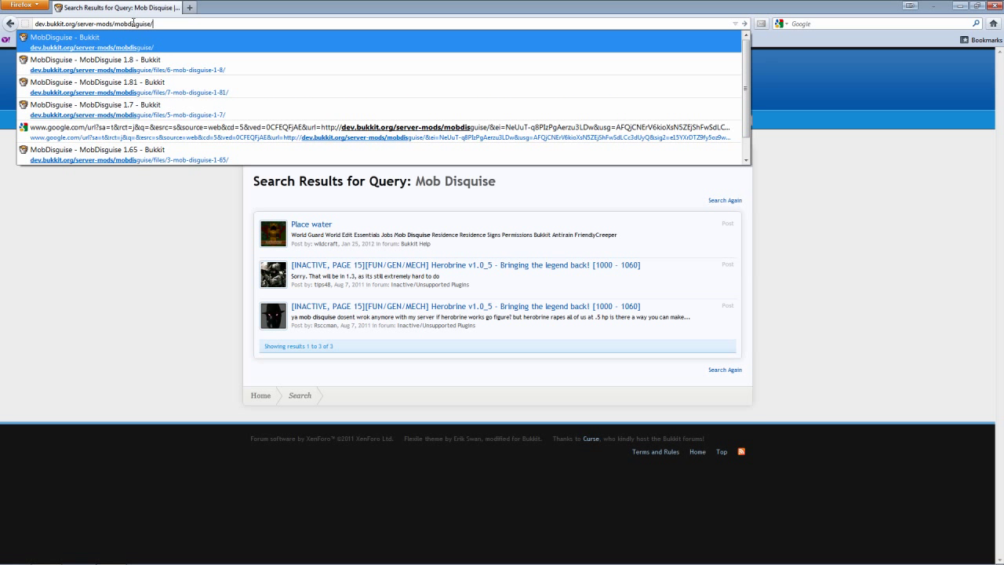
pyautogui.press('Return')
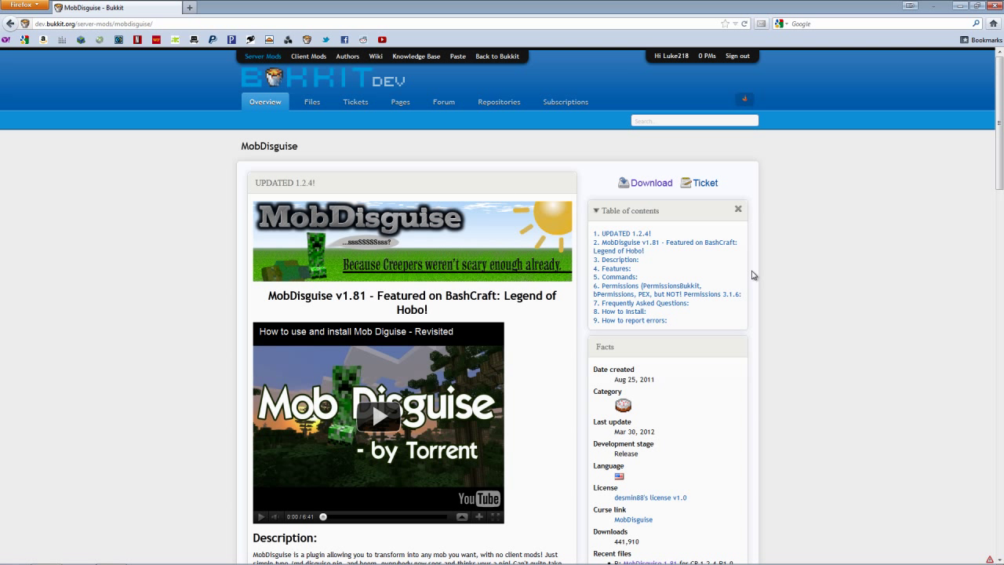
# Download MobDisguise.jar version 1.81 from the plugin page, then clear the download list and close it.
pyautogui.scroll(-3, 764, 351)
pyautogui.scroll(3, 765, 351)
pyautogui.click(633, 189)
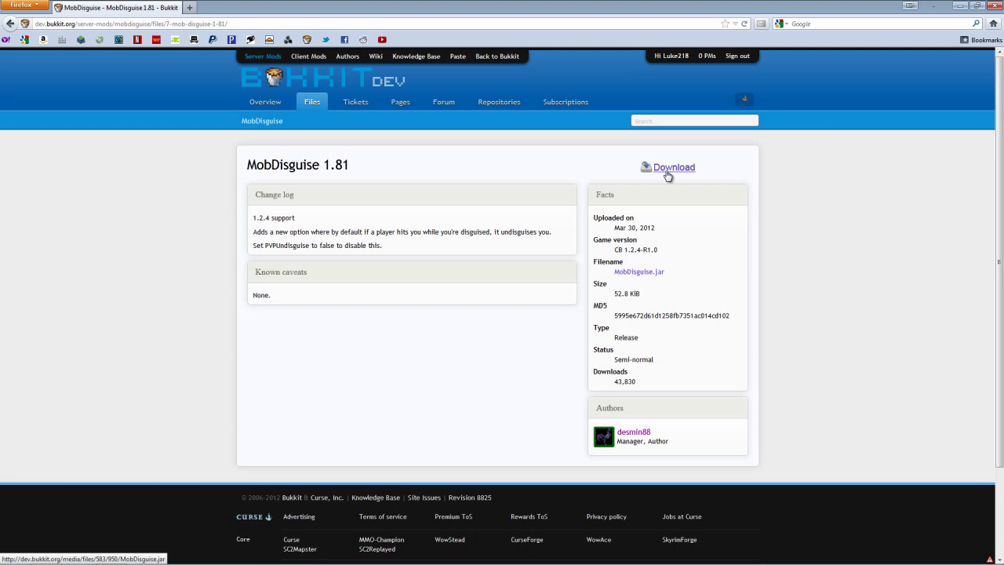
pyautogui.click(667, 170)
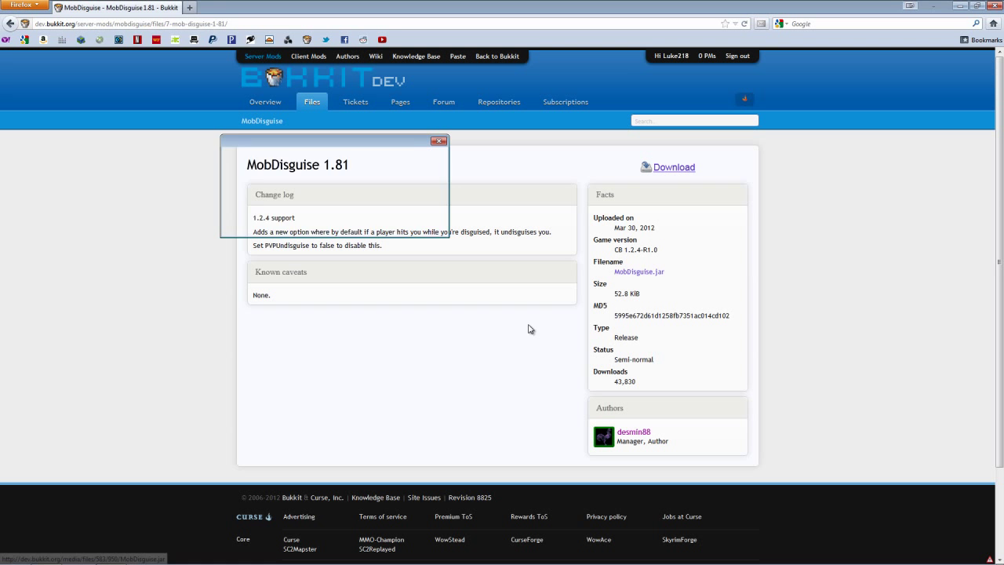
pyautogui.press('Return')
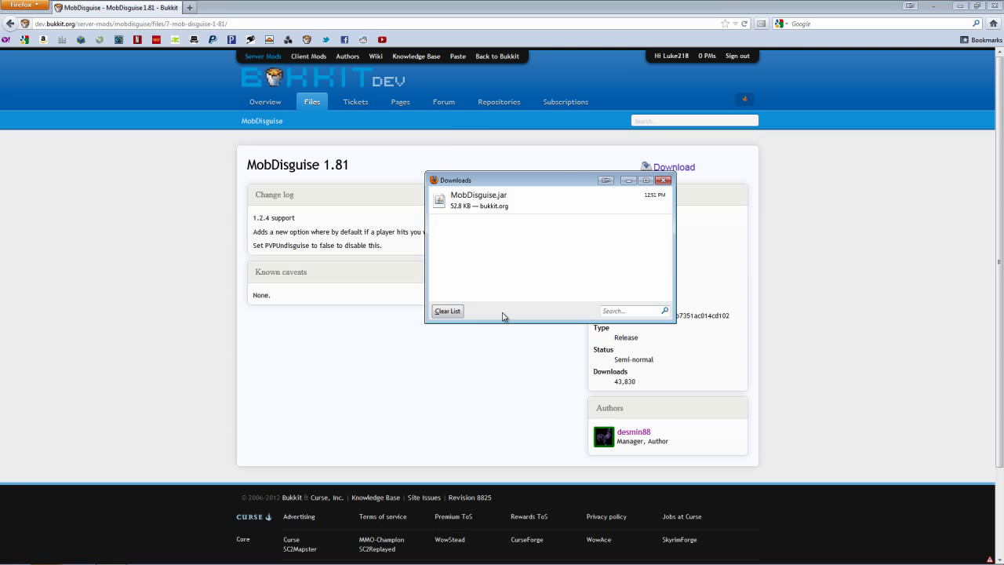
pyautogui.click(448, 311)
pyautogui.click(663, 180)
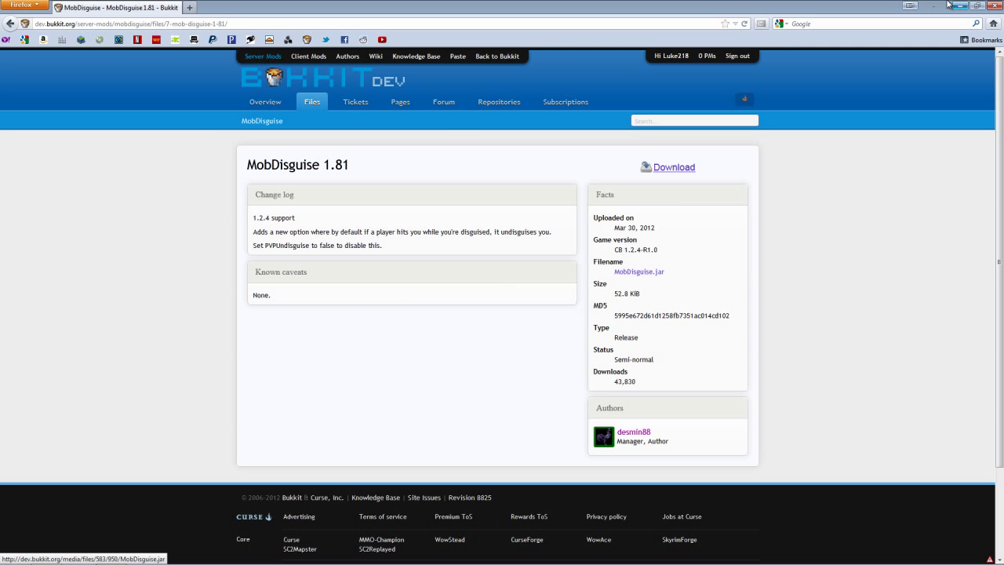
# Move the downloaded MobDisguise file from the desktop into the plugins folder inside the Server folder.
pyautogui.click(959, 5)
pyautogui.click(19, 71)
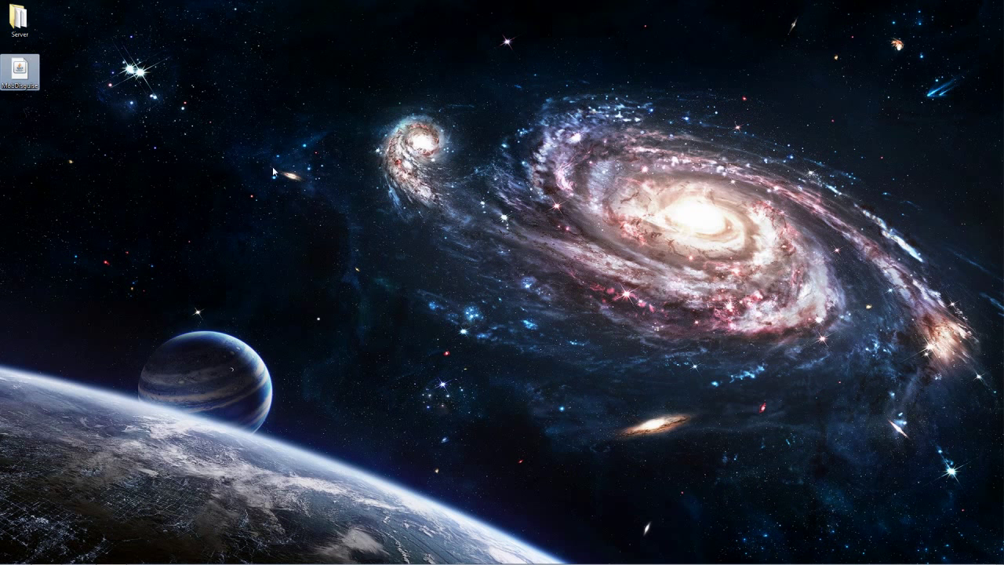
pyautogui.click(29, 47)
pyautogui.doubleClick(17, 19)
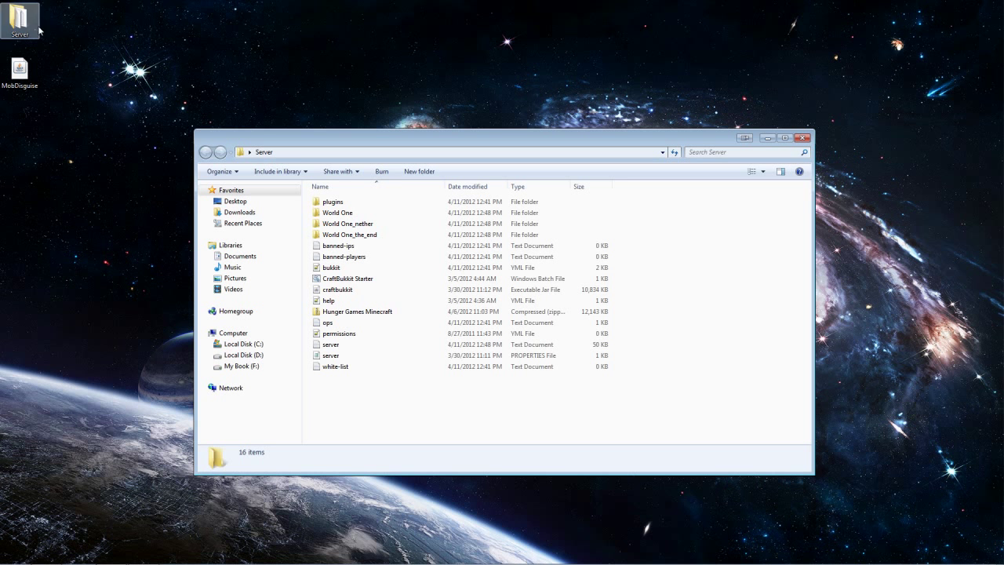
pyautogui.doubleClick(337, 202)
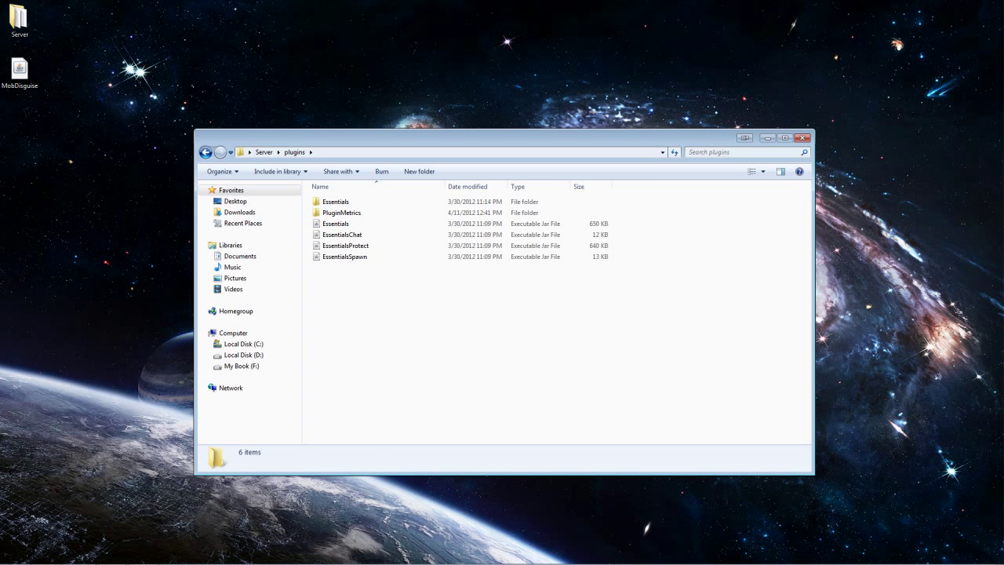
pyautogui.moveTo(19, 70); pyautogui.dragTo(429, 376)
pyautogui.click(382, 359)
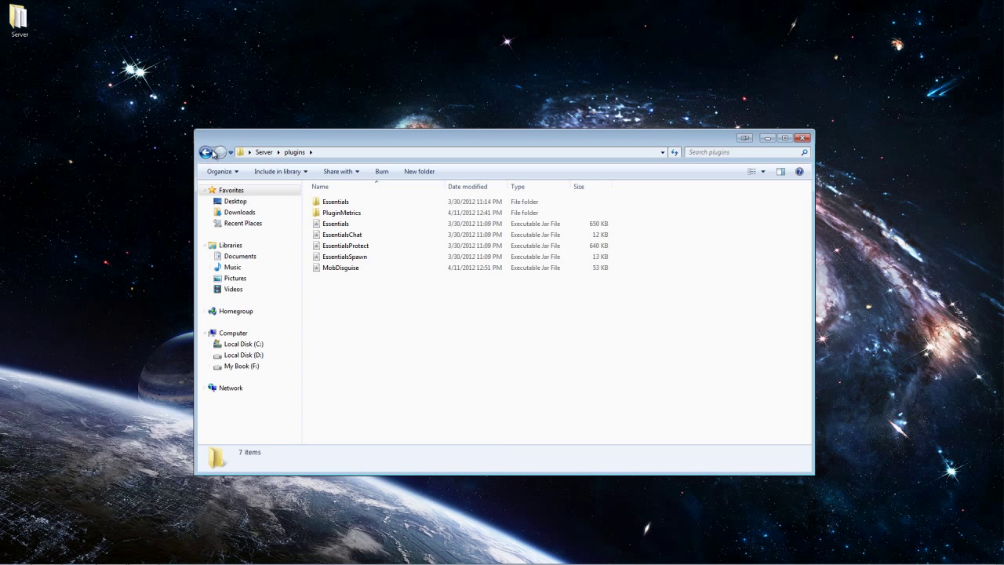
# Run CraftBukkit Starter from the Server folder and shut the server down with the stop command once it has loaded.
pyautogui.click(204, 154)
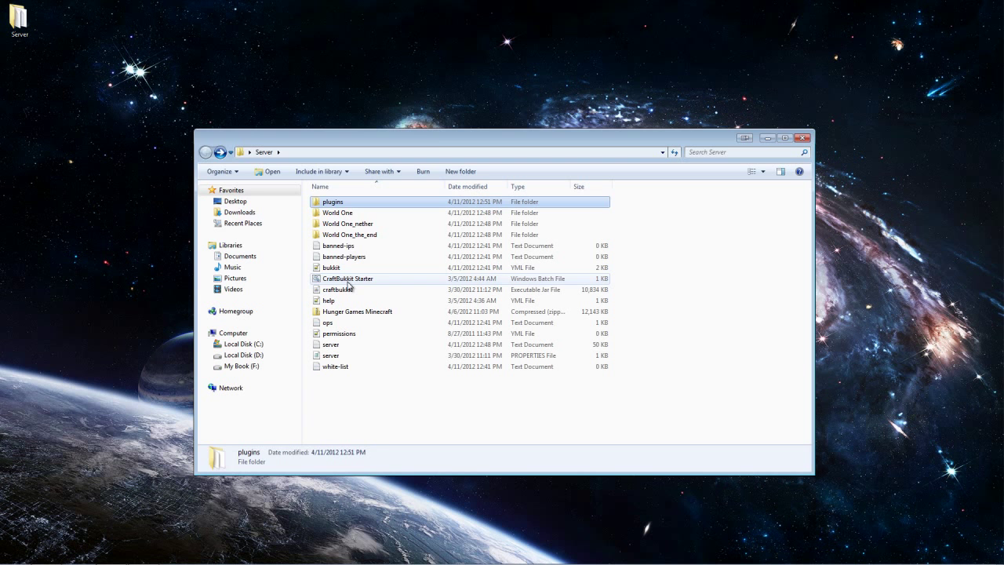
pyautogui.doubleClick(348, 282)
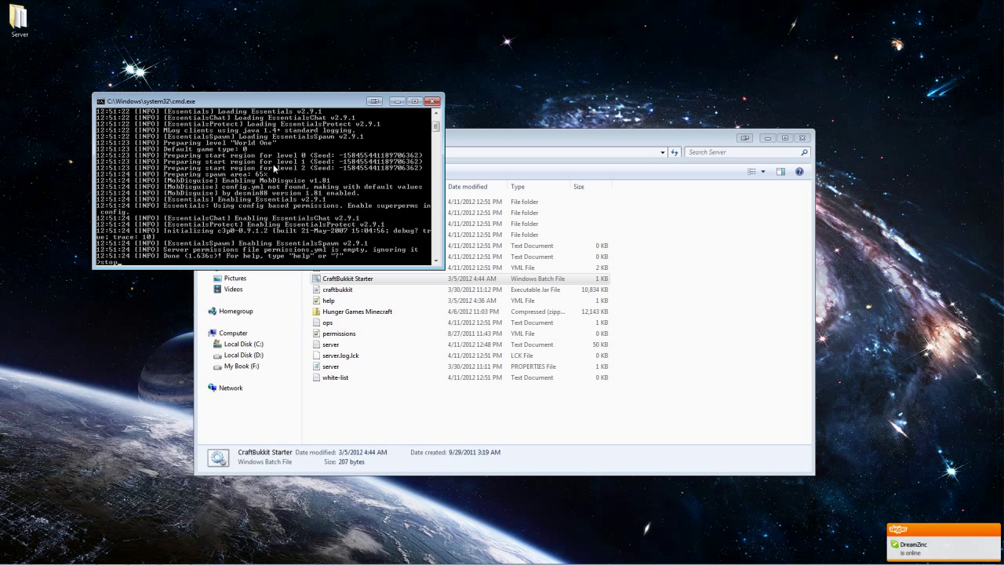
pyautogui.press('Return')
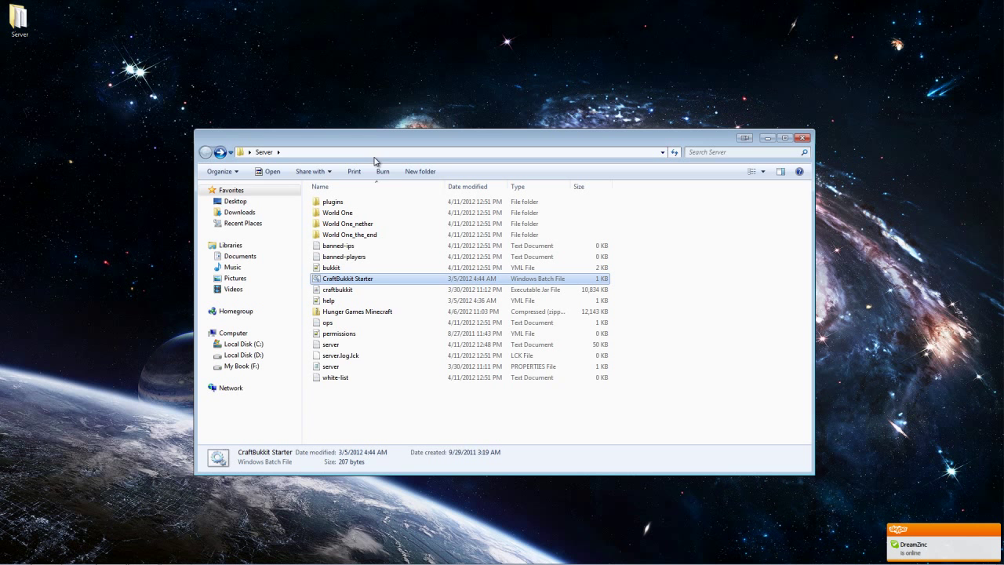
# Start the server again with CraftBukkit Starter and open the MobDisguise folder inside plugins.
pyautogui.doubleClick(343, 281)
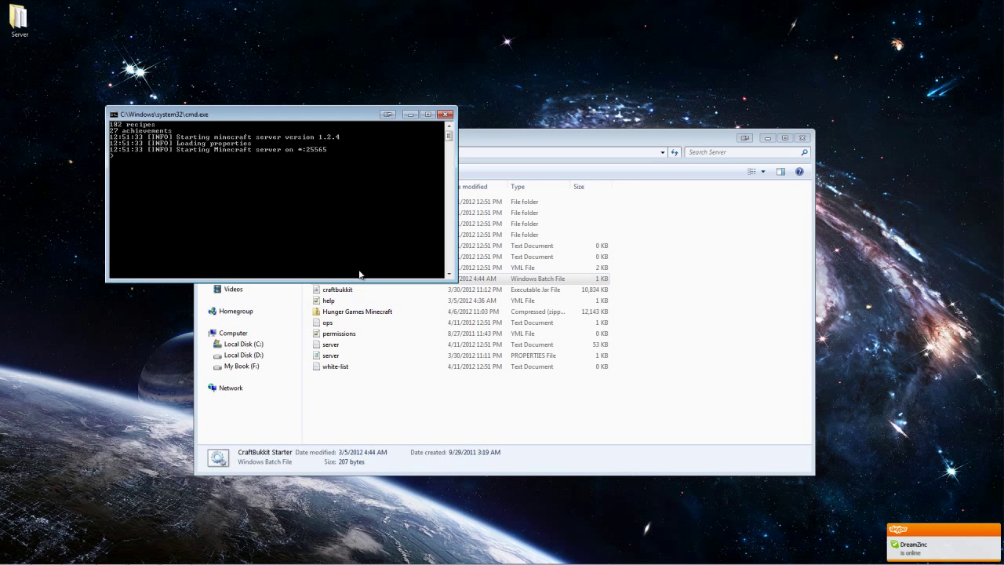
pyautogui.click(695, 249)
pyautogui.doubleClick(333, 202)
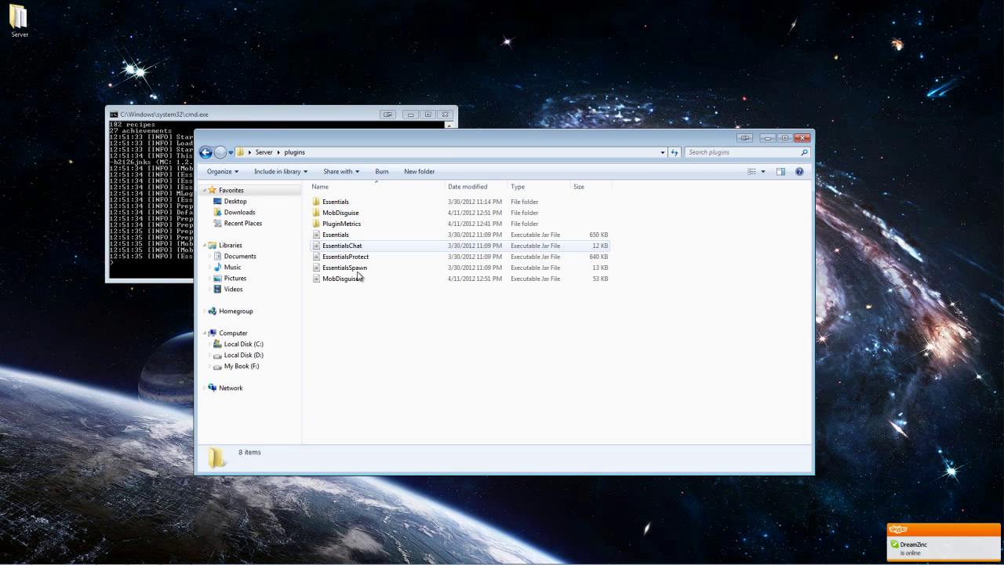
pyautogui.doubleClick(345, 212)
pyautogui.rightClick(317, 201)
pyautogui.click(324, 205)
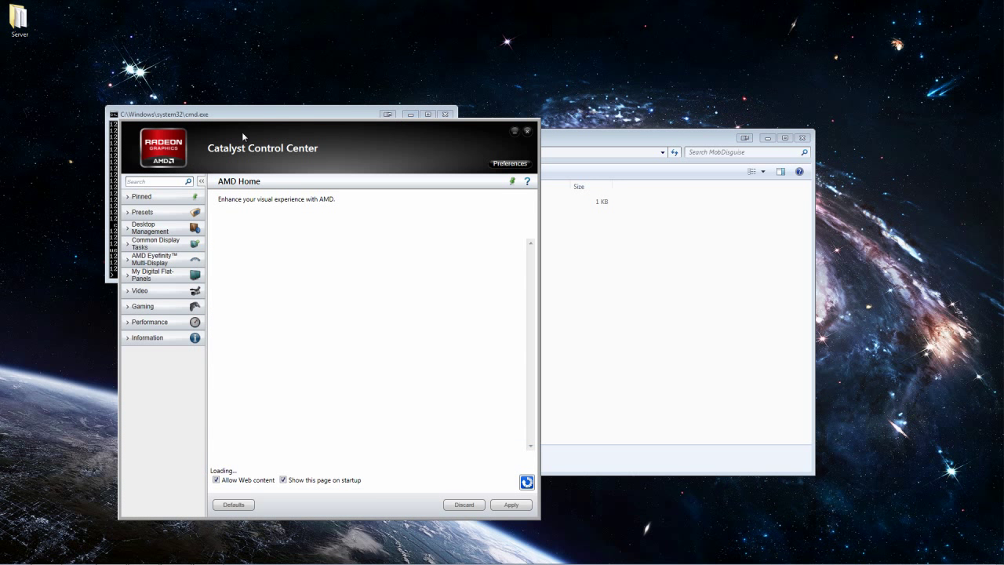
pyautogui.click(527, 131)
# Open the MobDisguise config file in Notepad++, review its permissions and mob blacklist settings, and close it.
pyautogui.rightClick(325, 202)
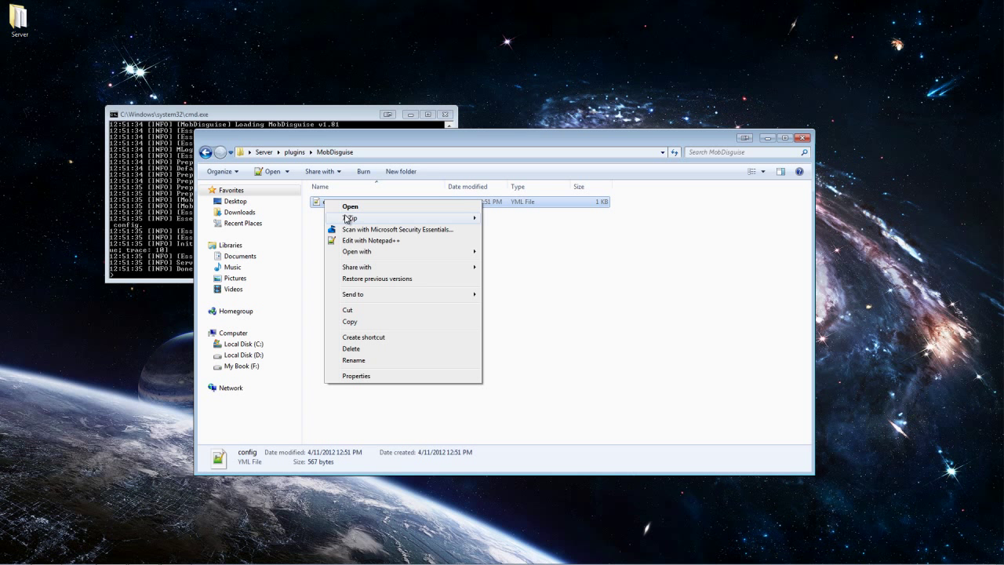
pyautogui.click(352, 241)
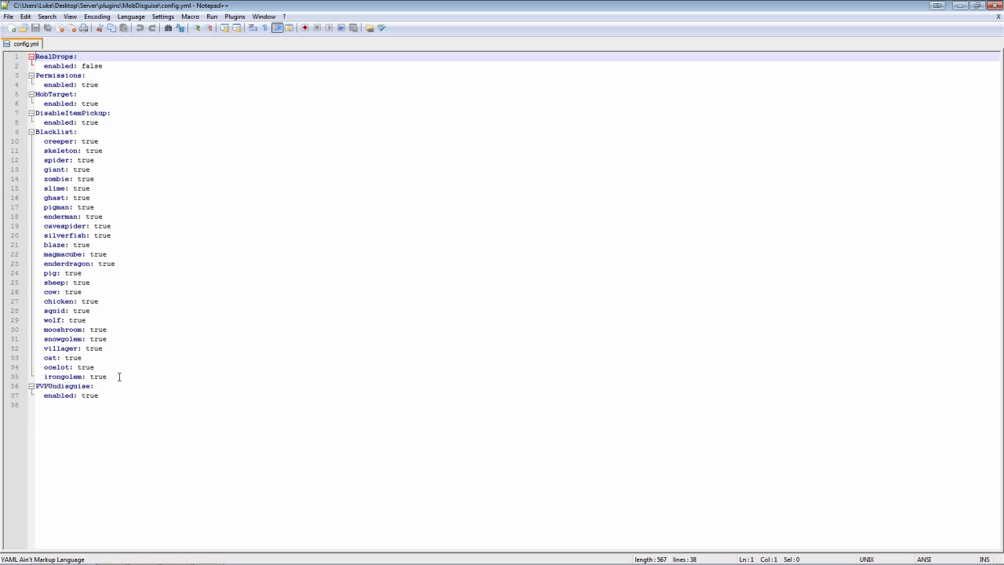
pyautogui.moveTo(125, 383); pyautogui.dragTo(47, 83)
pyautogui.click(196, 250)
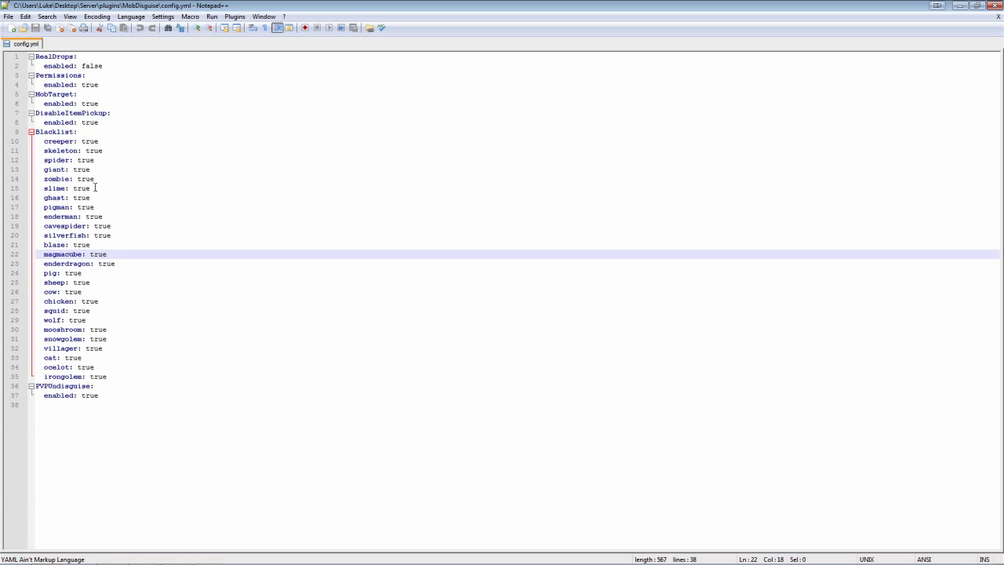
pyautogui.doubleClick(82, 85)
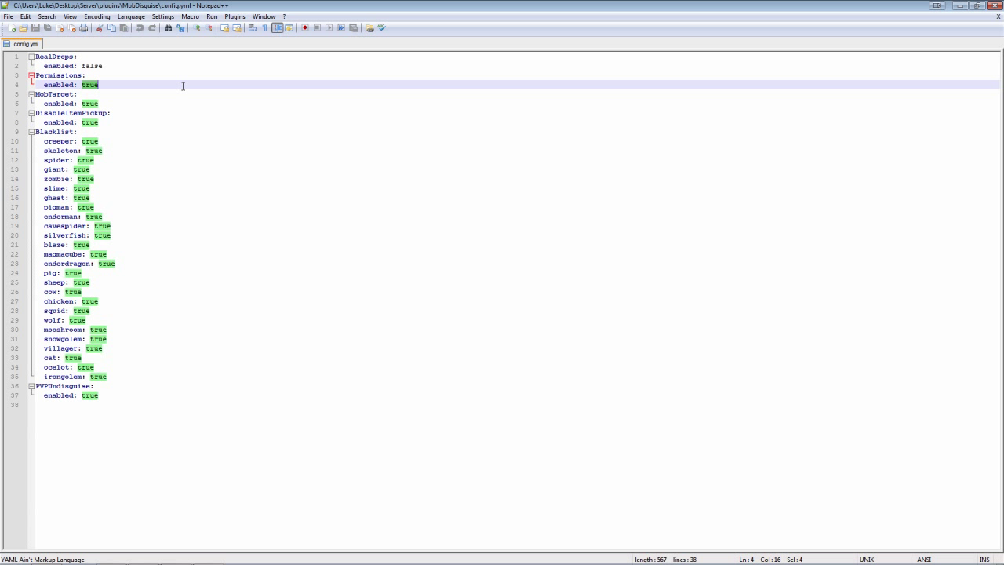
pyautogui.click(130, 93)
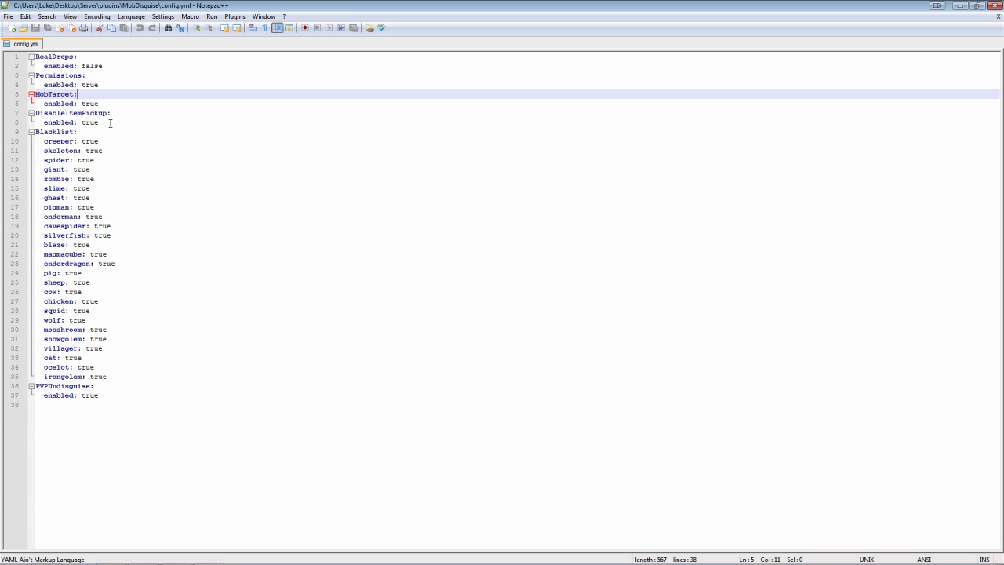
pyautogui.click(996, 5)
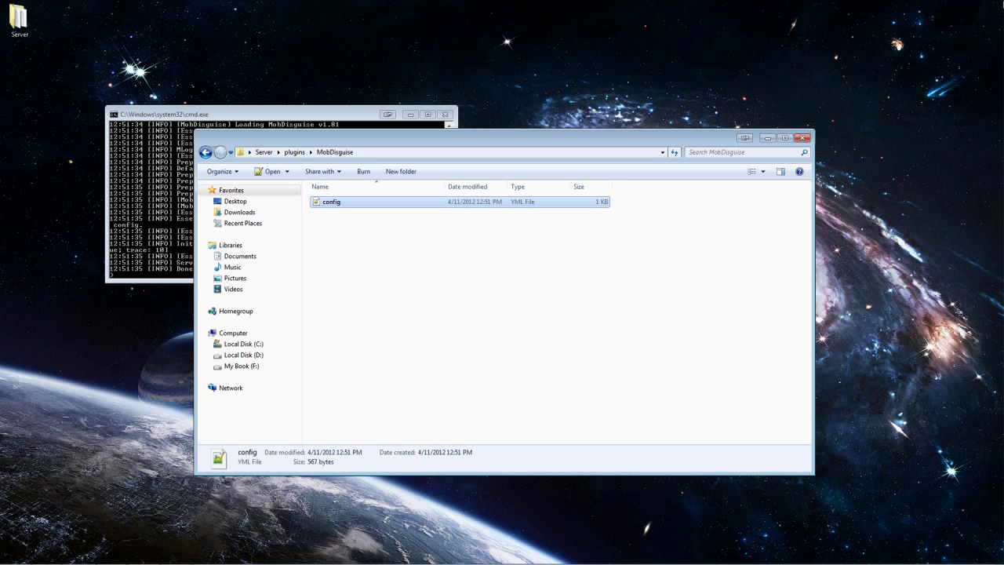
# Switch to Firefox, return to the MobDisguise overview page, and examine the permission nodes listed under Permissions.
pyautogui.click(420, 335)
pyautogui.click(56, 558)
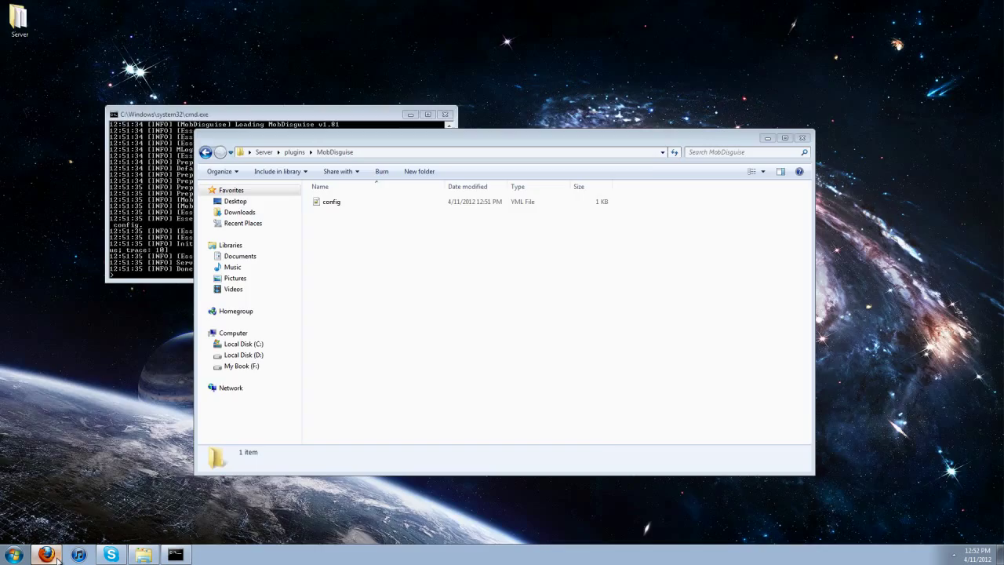
pyautogui.click(7, 24)
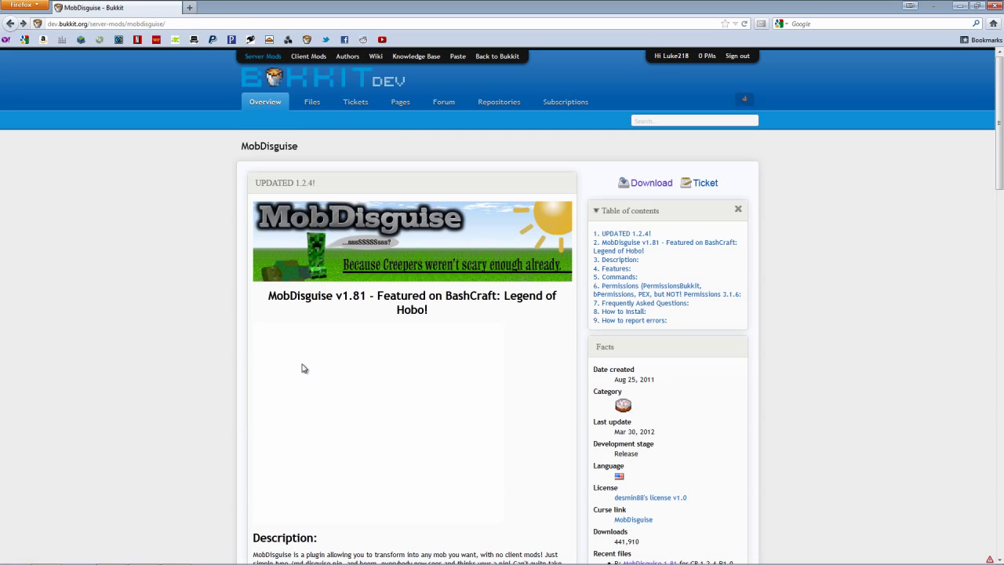
pyautogui.scroll(-6, 178, 338)
pyautogui.scroll(-2, 179, 338)
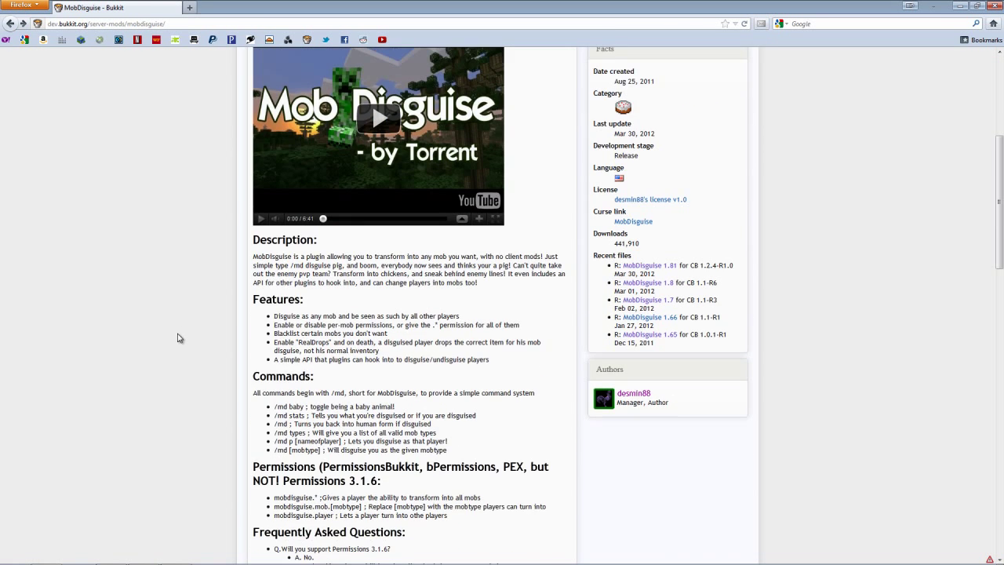
pyautogui.scroll(-2, 303, 404)
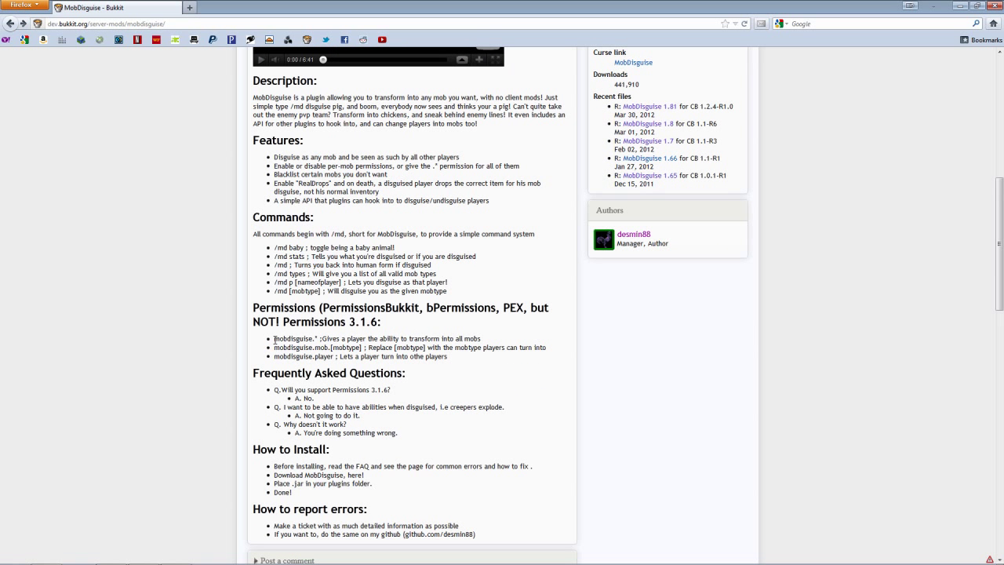
pyautogui.moveTo(275, 339); pyautogui.dragTo(333, 343)
pyautogui.click(335, 343)
pyautogui.moveTo(276, 343); pyautogui.dragTo(330, 370)
pyautogui.click(330, 370)
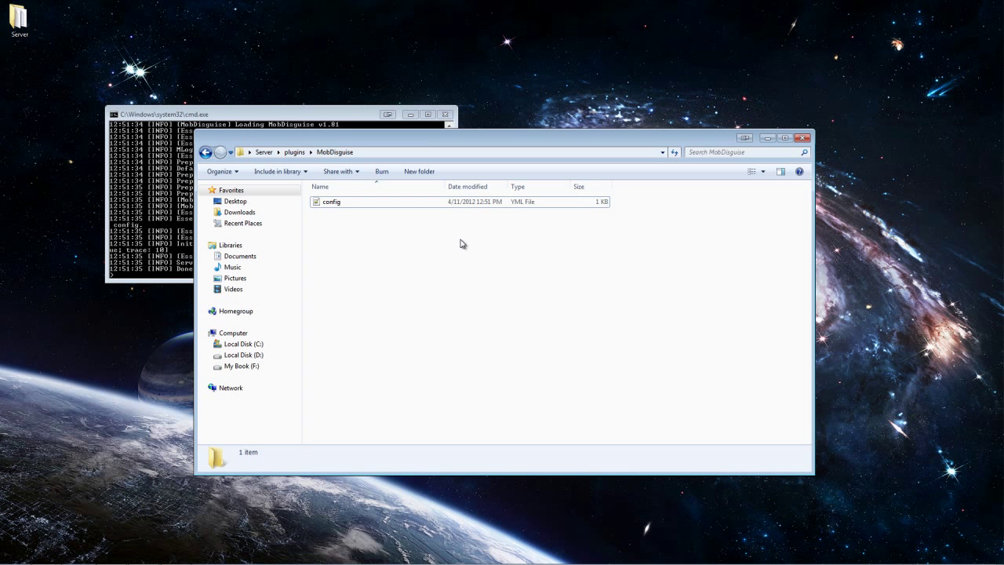
# Close the MobDisguise folder window and move the server console to the desktop's upper-left corner.
pyautogui.click(204, 152)
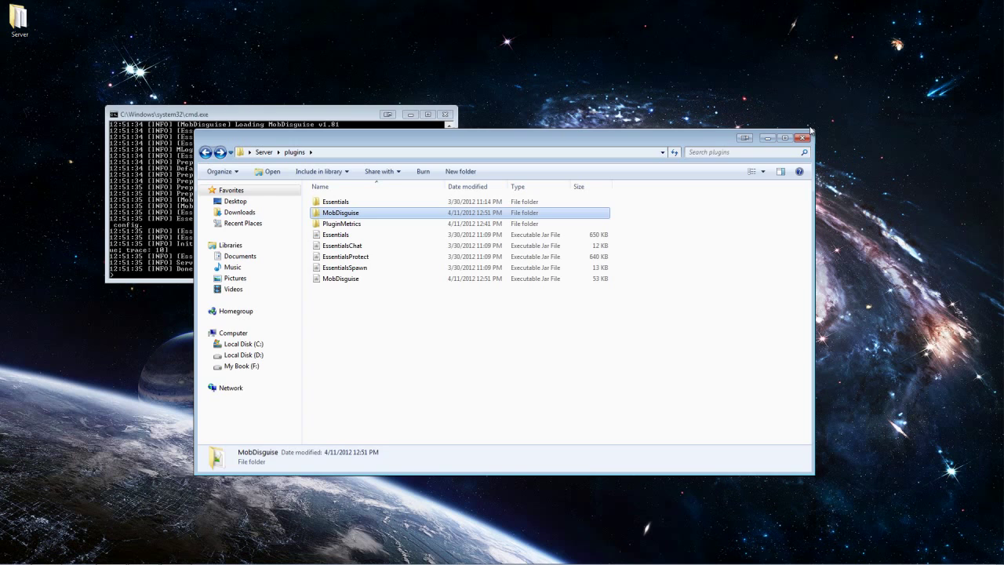
pyautogui.click(802, 138)
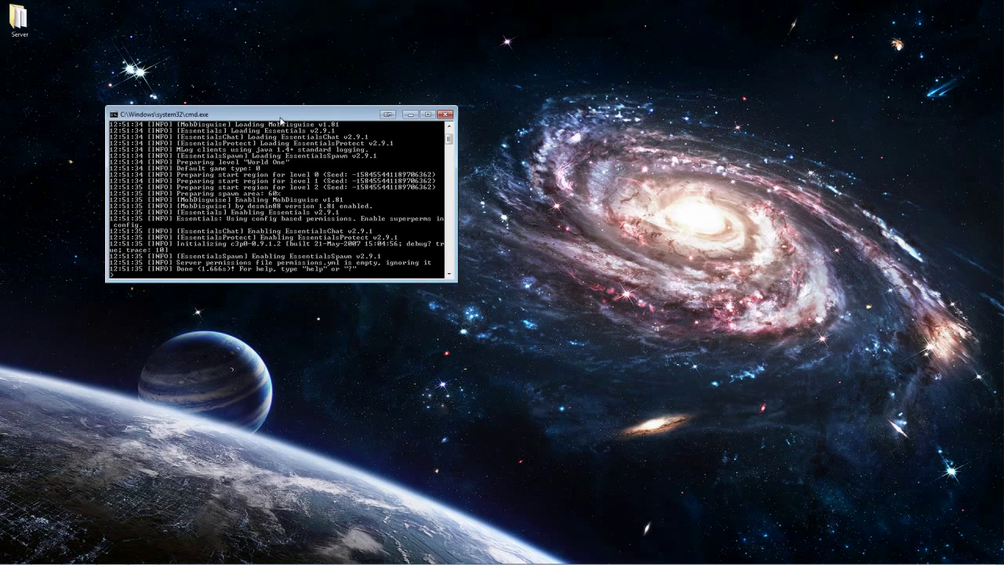
pyautogui.moveTo(281, 116); pyautogui.dragTo(183, 21)
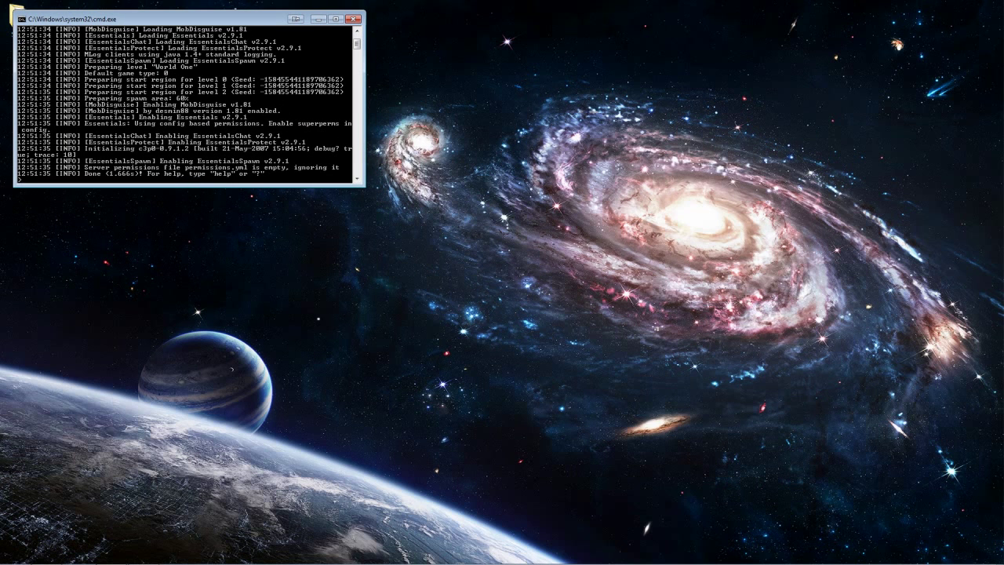
# Open the Minecraft launcher, log in with the remembered account, and join the Local Host multiplayer server.
pyautogui.click(370, 356)
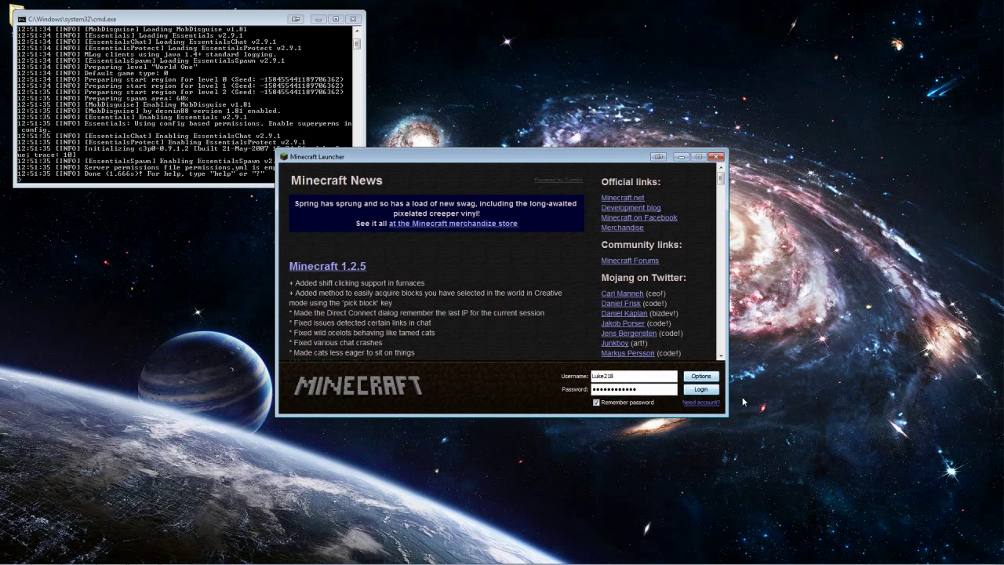
pyautogui.click(702, 392)
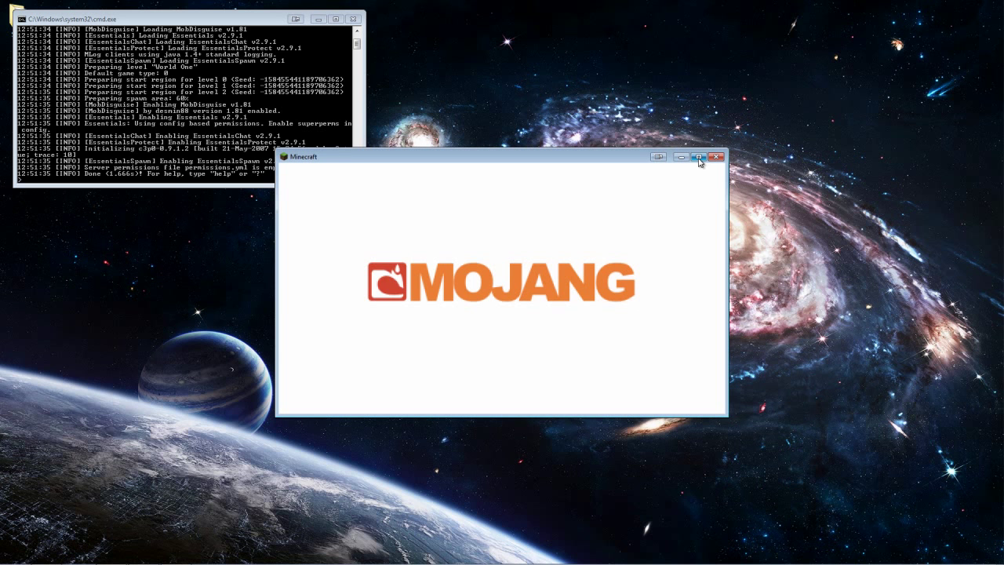
pyautogui.click(454, 313)
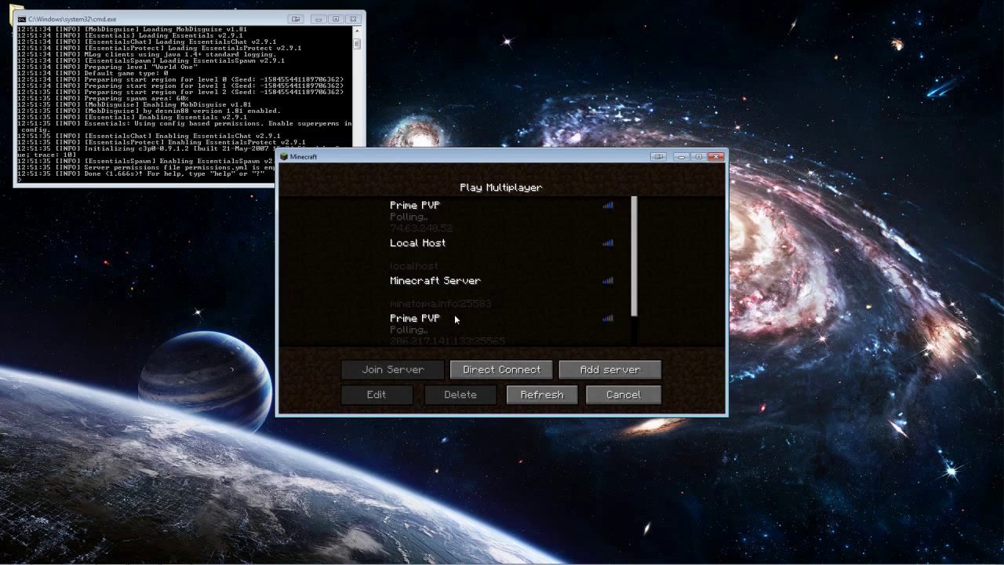
pyautogui.doubleClick(482, 258)
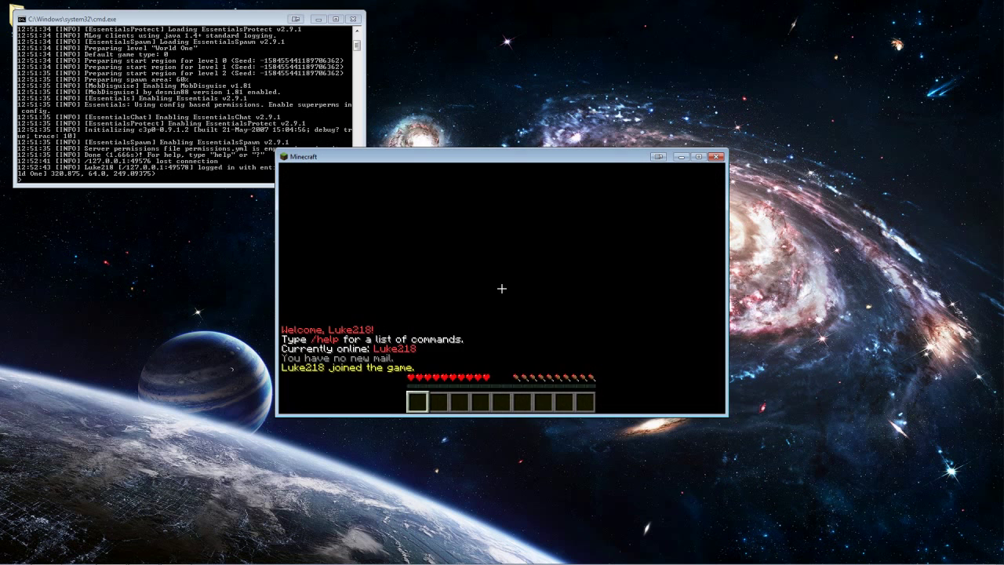
# Pause the game, enlarge the Minecraft window to fill most of the desktop beside the console, and resume playing.
pyautogui.press('t')
pyautogui.moveTo(646, 155); pyautogui.dragTo(609, 100)
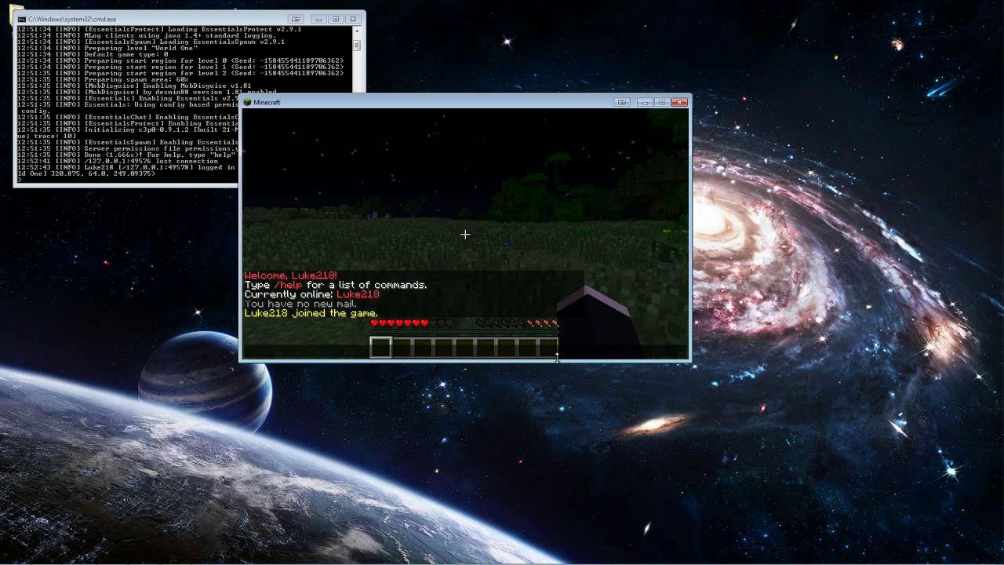
pyautogui.moveTo(557, 361); pyautogui.dragTo(529, 448)
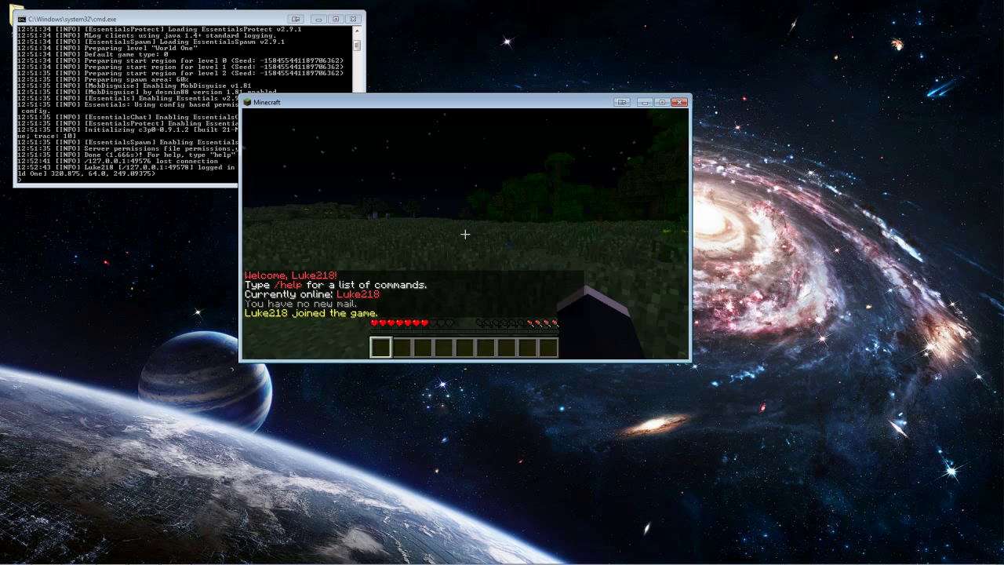
pyautogui.press('Escape')
pyautogui.moveTo(497, 361); pyautogui.dragTo(511, 532)
pyautogui.moveTo(692, 281); pyautogui.dragTo(978, 278)
pyautogui.moveTo(788, 109); pyautogui.dragTo(789, 36)
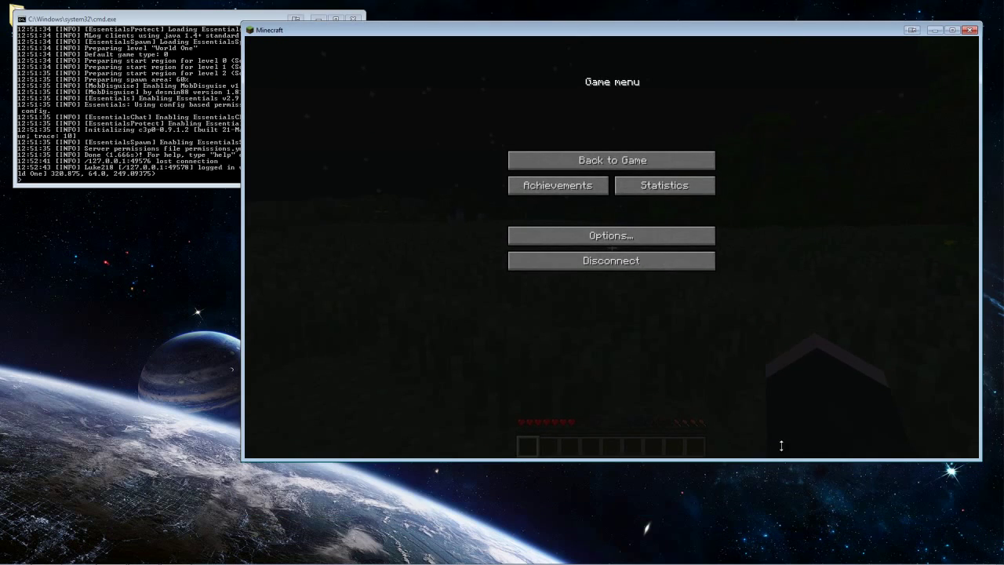
pyautogui.moveTo(729, 463); pyautogui.dragTo(723, 540)
pyautogui.click(612, 179)
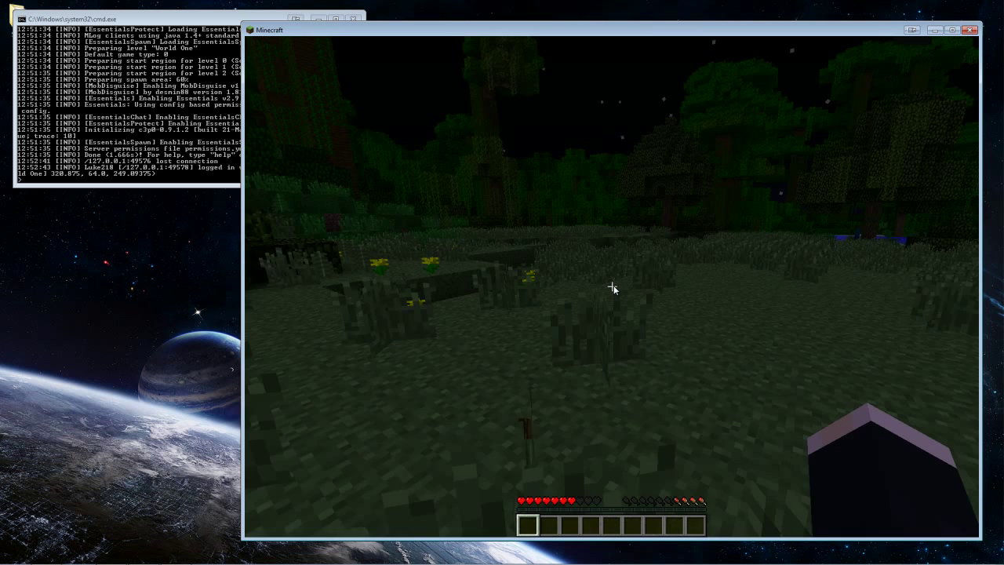
# Run the /md command without arguments in the game chat.
pyautogui.press('/')
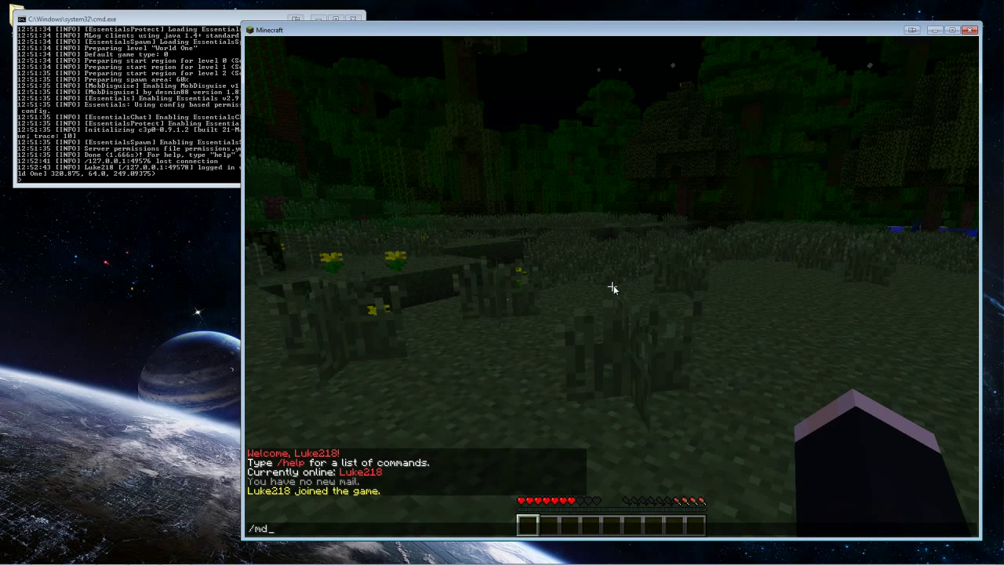
pyautogui.write('md')
pyautogui.press('Return')
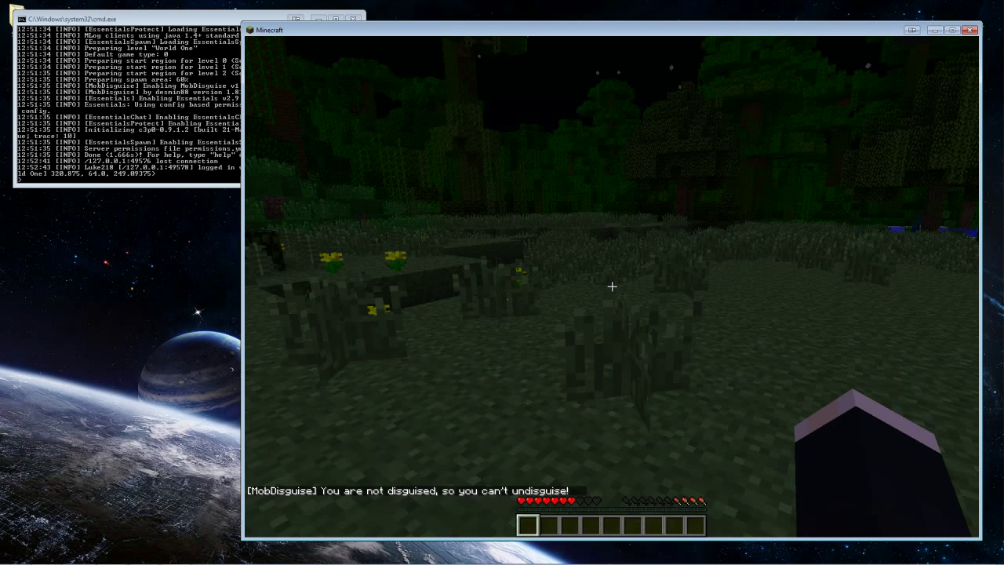
pyautogui.press('t')
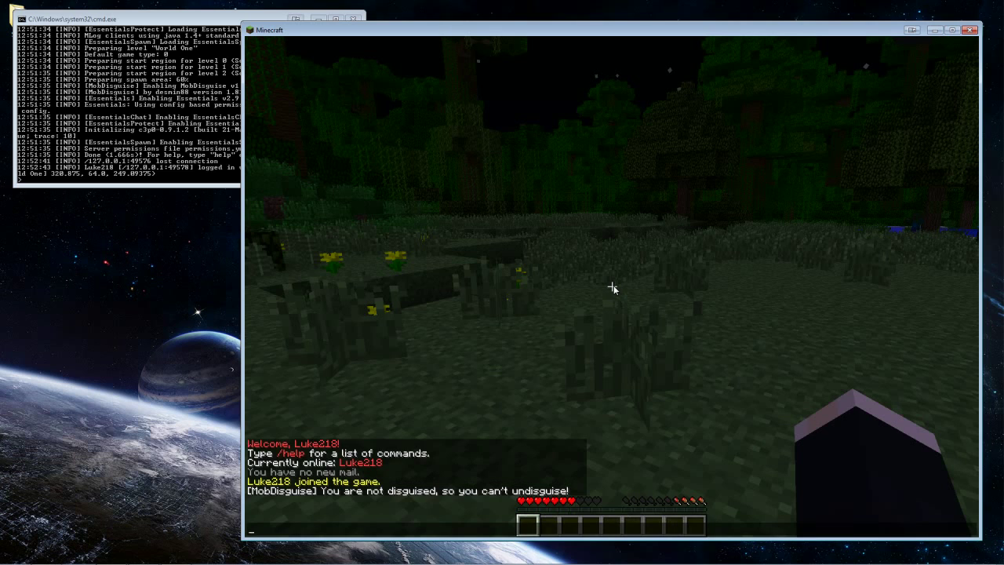
pyautogui.press('Escape')
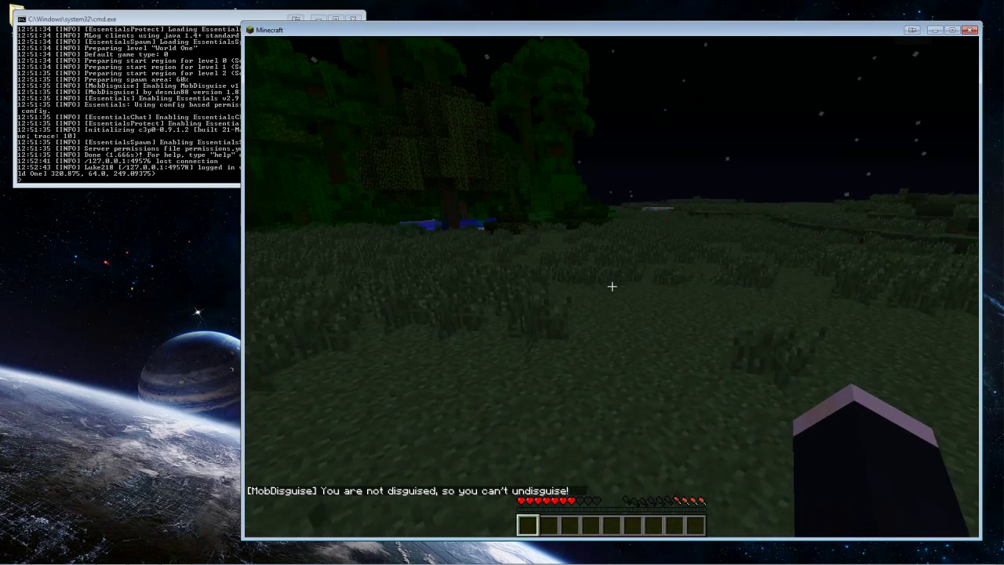
# Walk around the grassland and check the character's appearance in third-person view before returning to first person.
pyautogui.press('w')
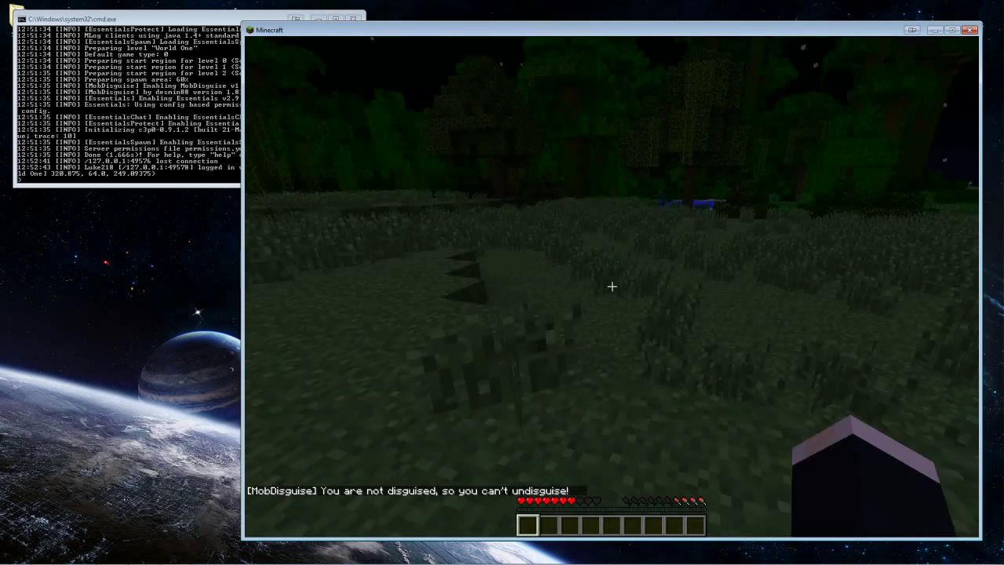
pyautogui.press('w')
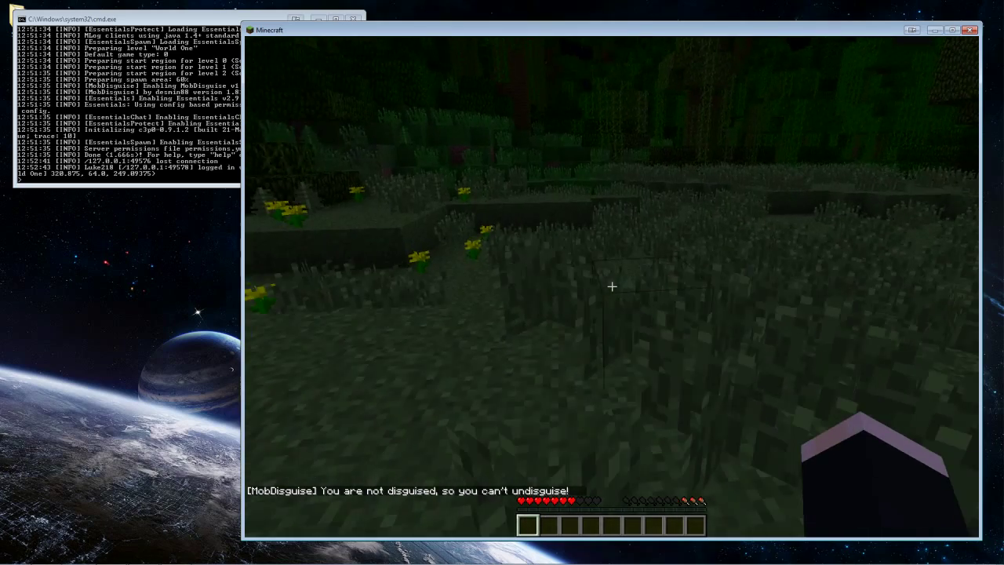
pyautogui.press('w')
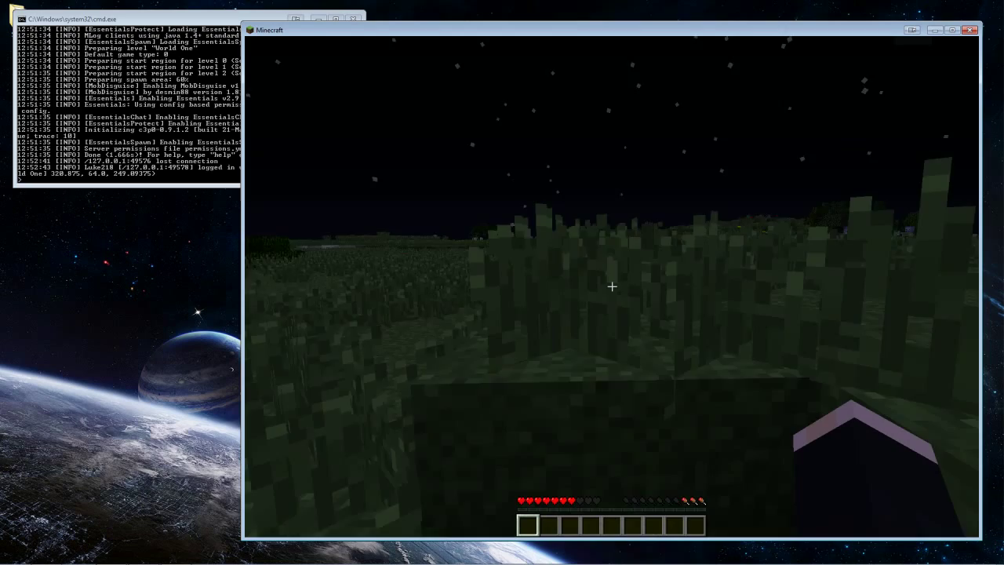
pyautogui.press('space')
pyautogui.press('w')
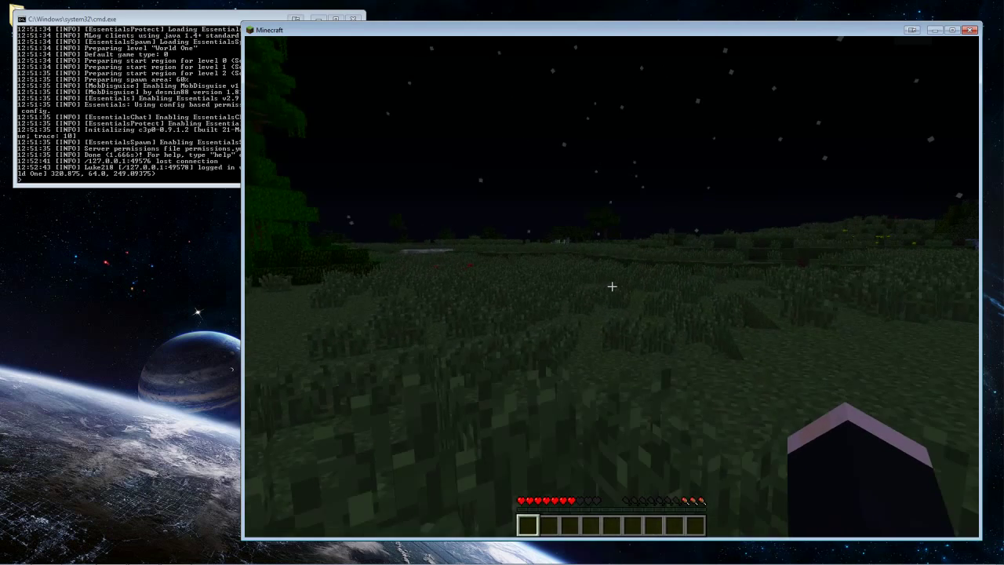
pyautogui.press('w')
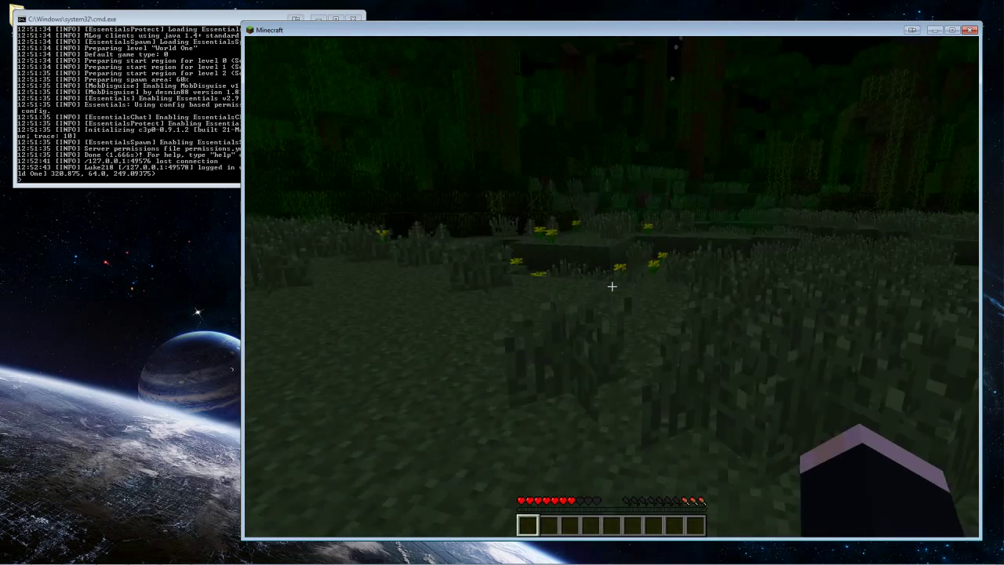
pyautogui.press('w')
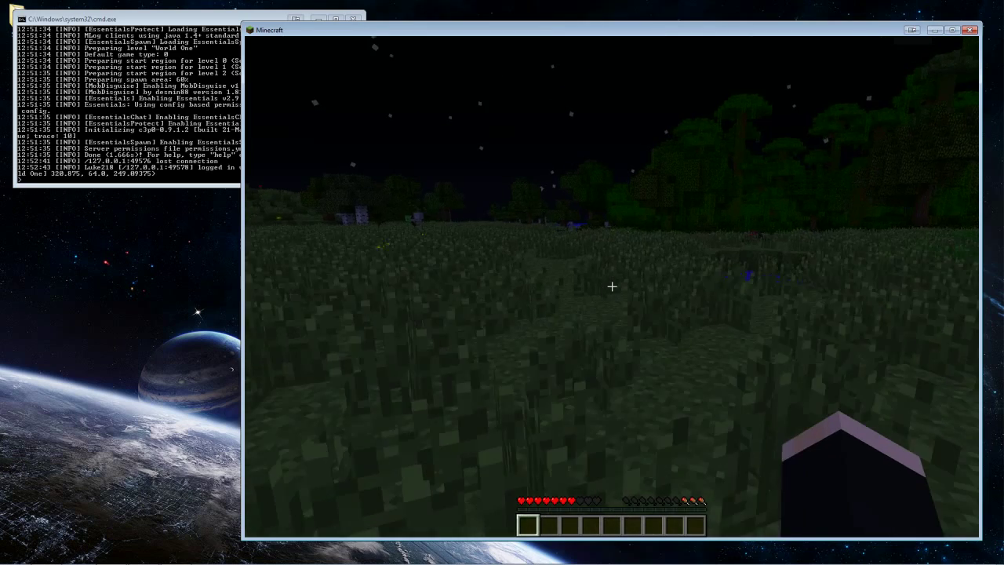
pyautogui.press('w')
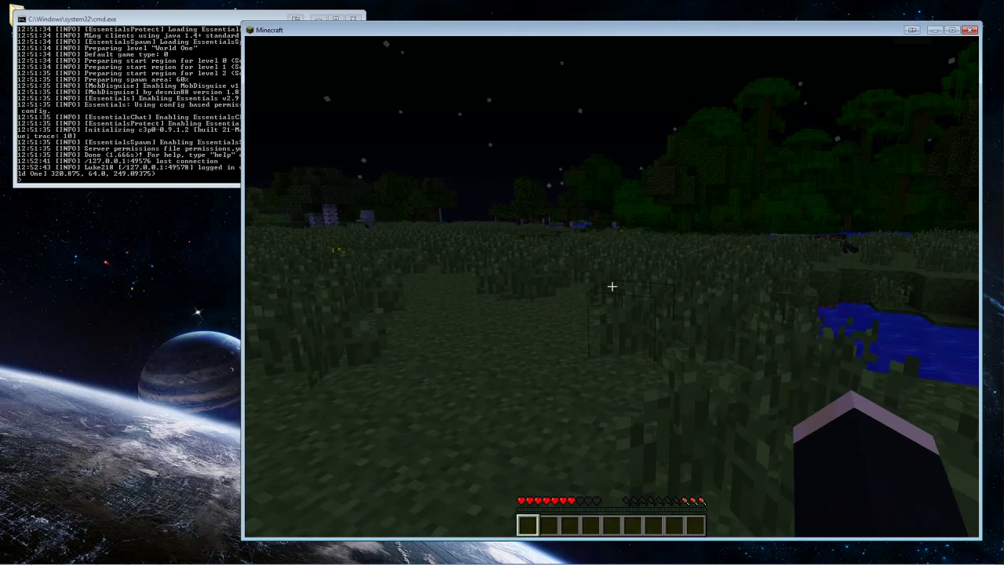
pyautogui.press('F5')
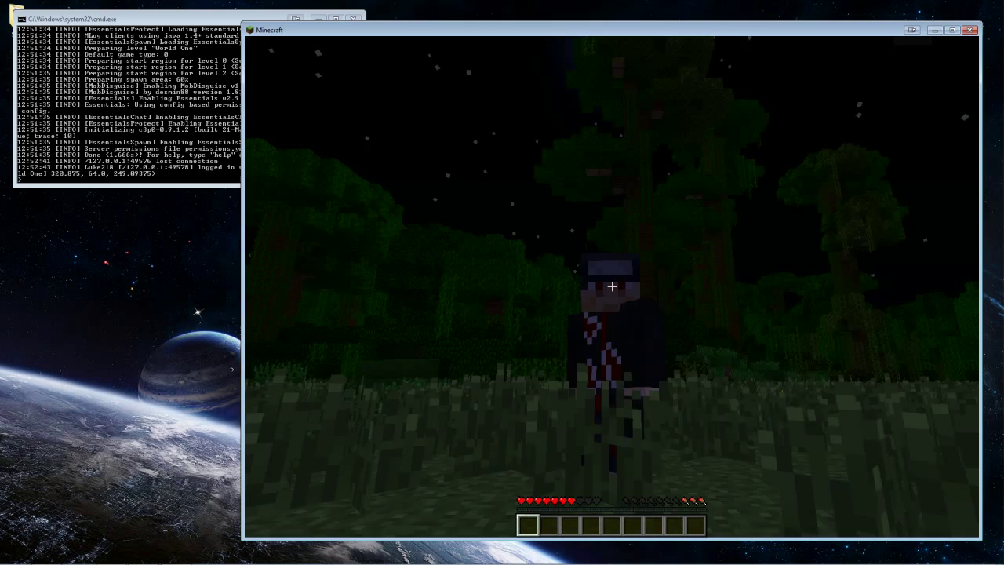
pyautogui.press('F5')
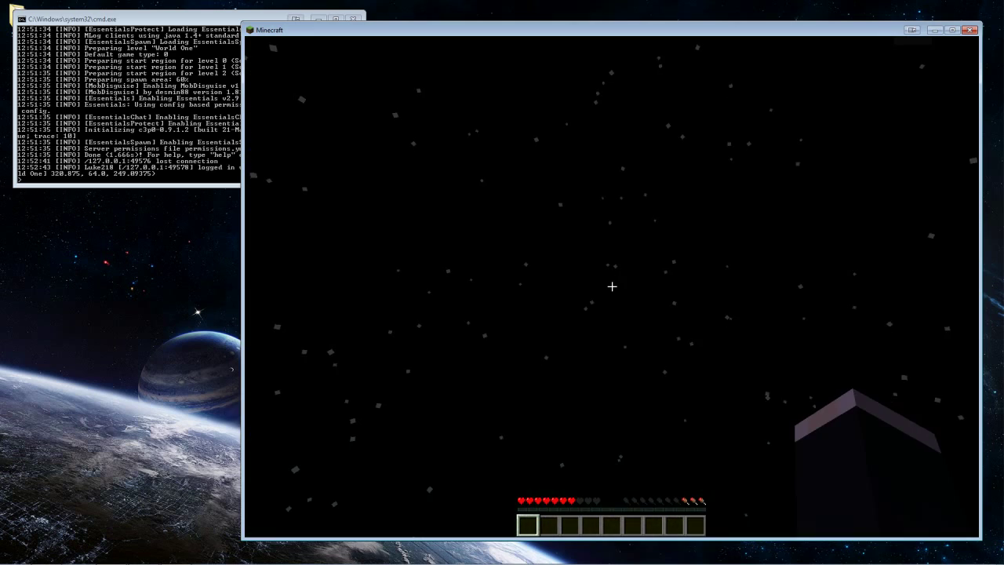
# Disguise the character as an ocelot with the /md command, switch to third-person view, and walk away from the spider.
pyautogui.press('t')
pyautogui.press('w')
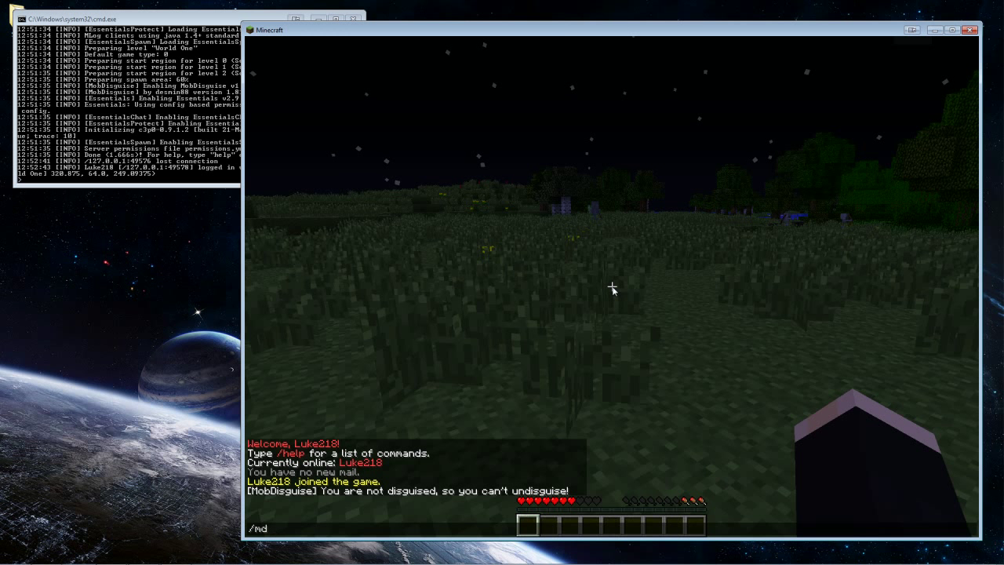
pyautogui.press('Return')
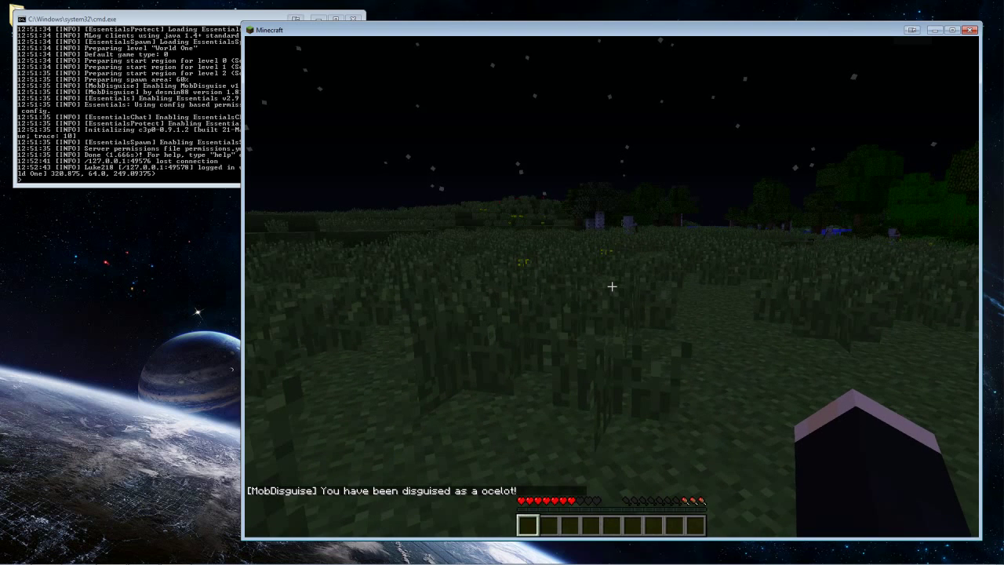
pyautogui.press('F5')
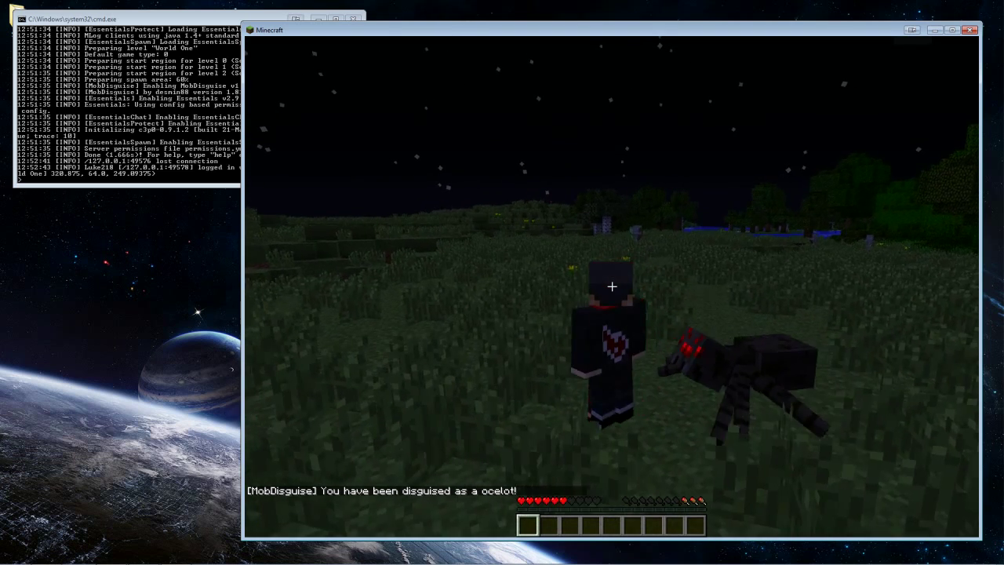
pyautogui.press('w')
pyautogui.press('w')
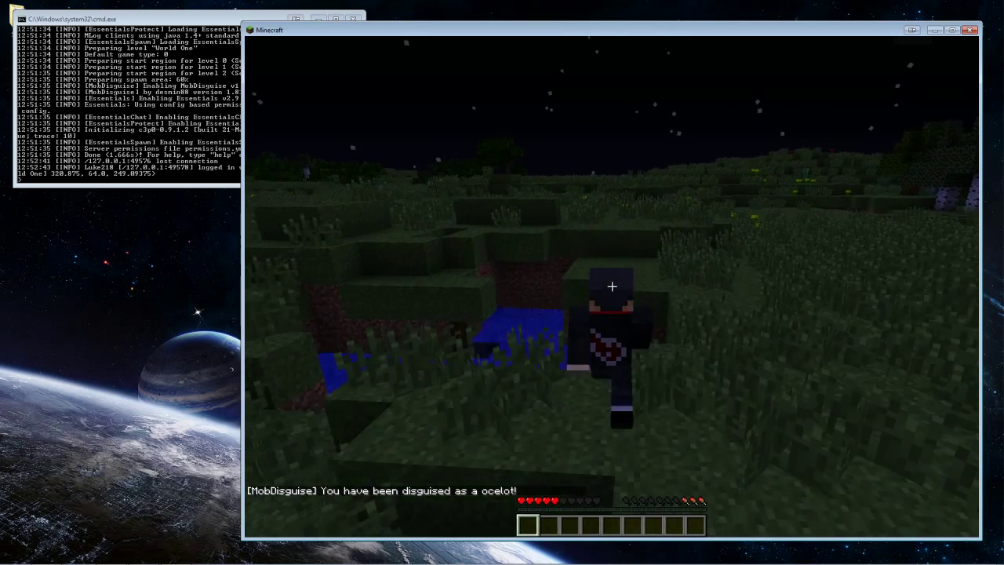
# Restore the character's health with /heal and fly out of the water over the grassland.
pyautogui.write('t')
pyautogui.write('/heal')
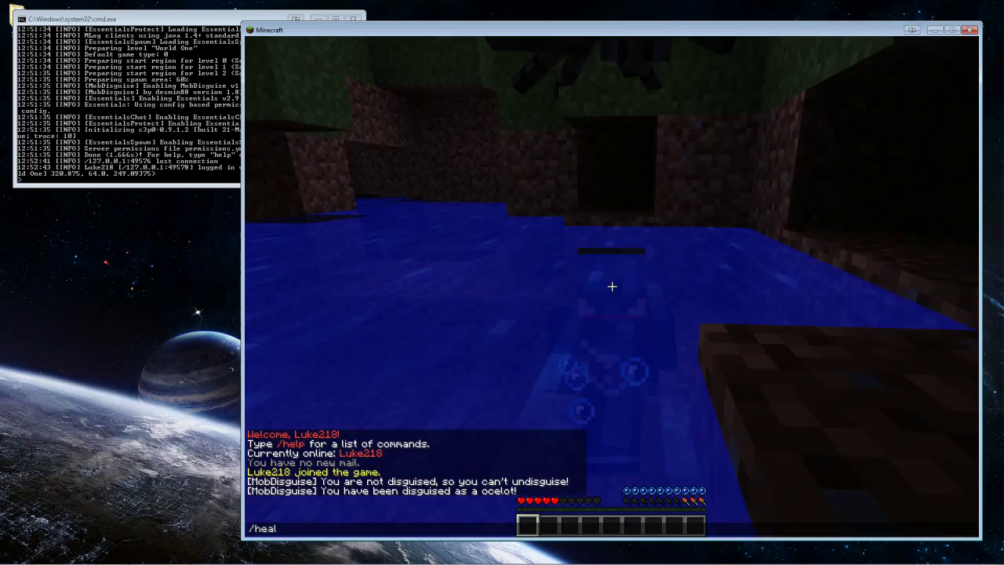
pyautogui.press('Return')
pyautogui.press('space')
pyautogui.press('w')
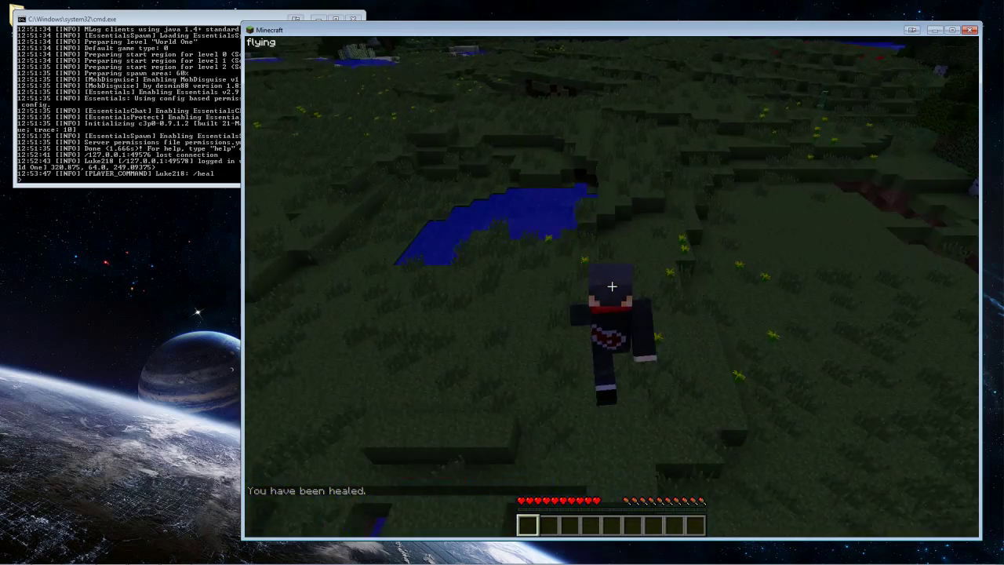
pyautogui.press('w')
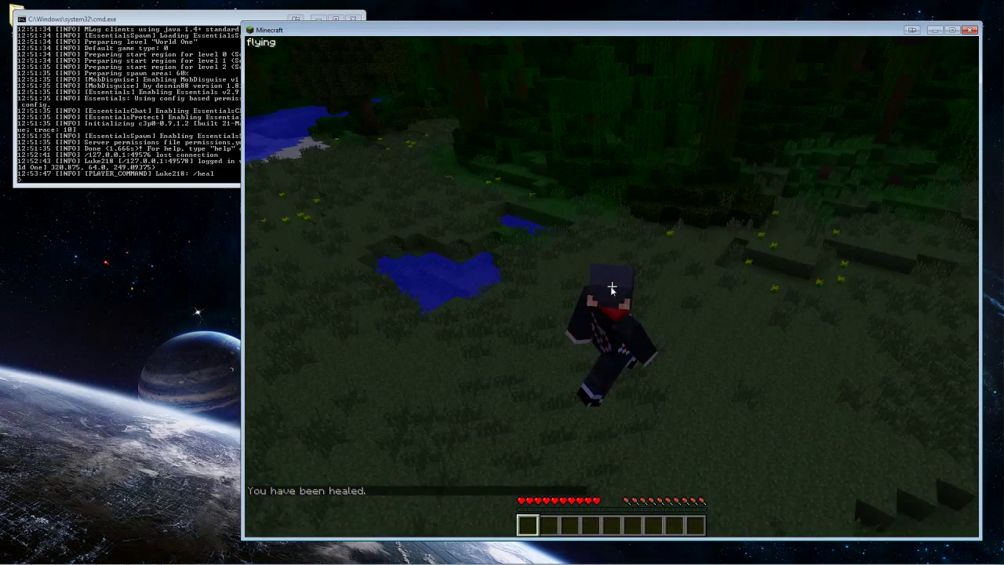
# Land on the grass and disguise the character as another player with /md p Notch.
pyautogui.press('f')
pyautogui.write('t')
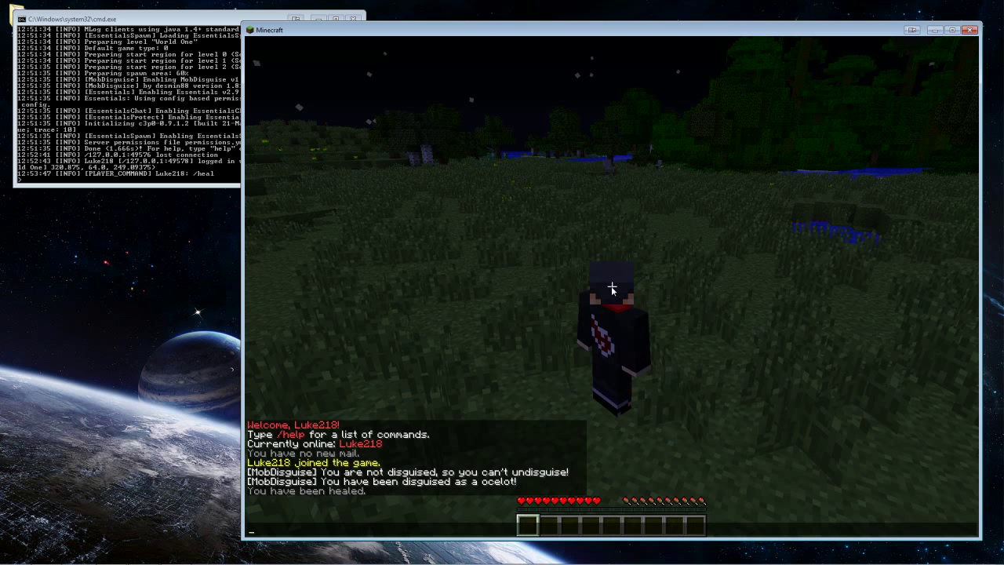
pyautogui.write('/md')
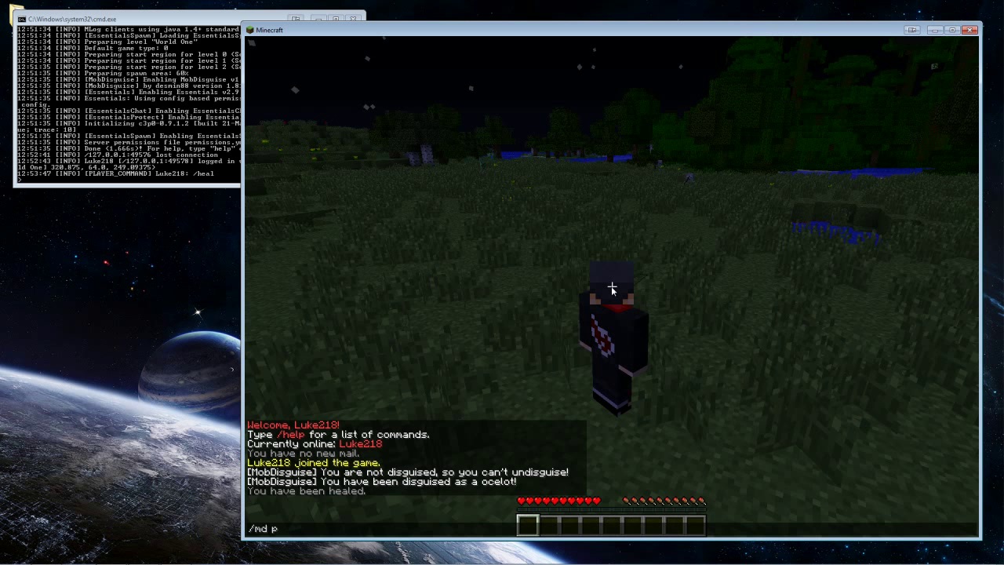
pyautogui.write('p Notch')
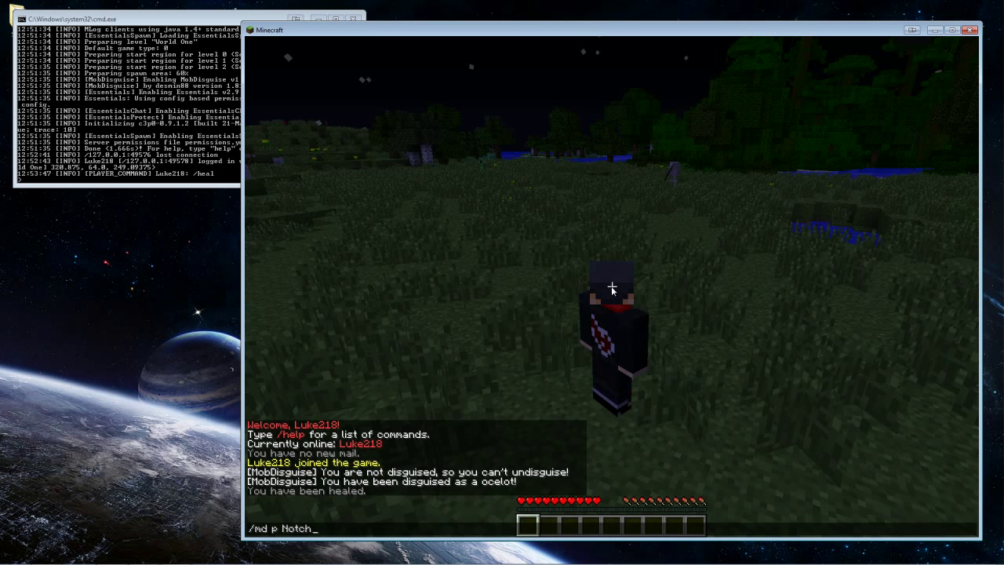
pyautogui.press('Return')
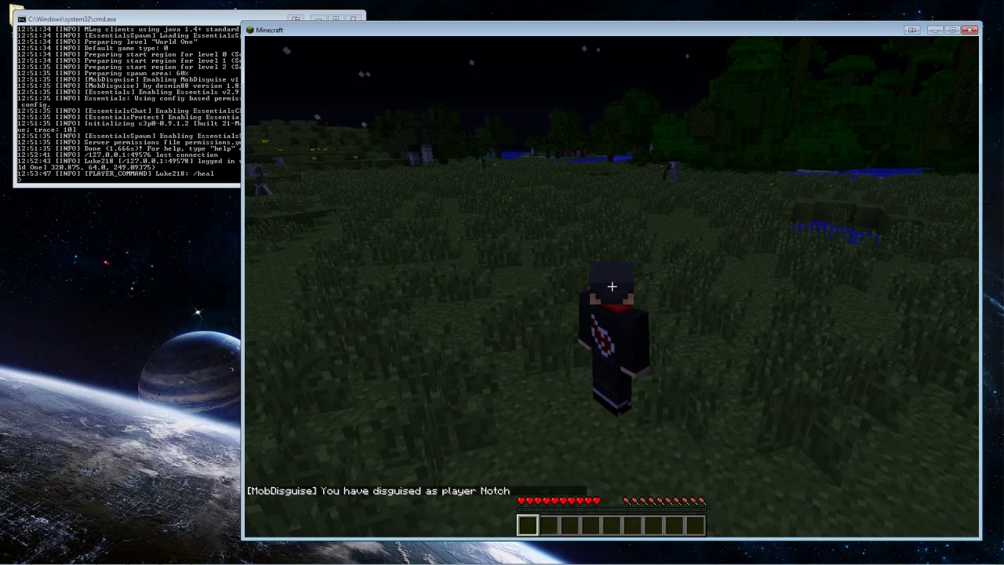
# Walk the character disguised as Notch across the dark grassland in third-person view.
pyautogui.press('w')
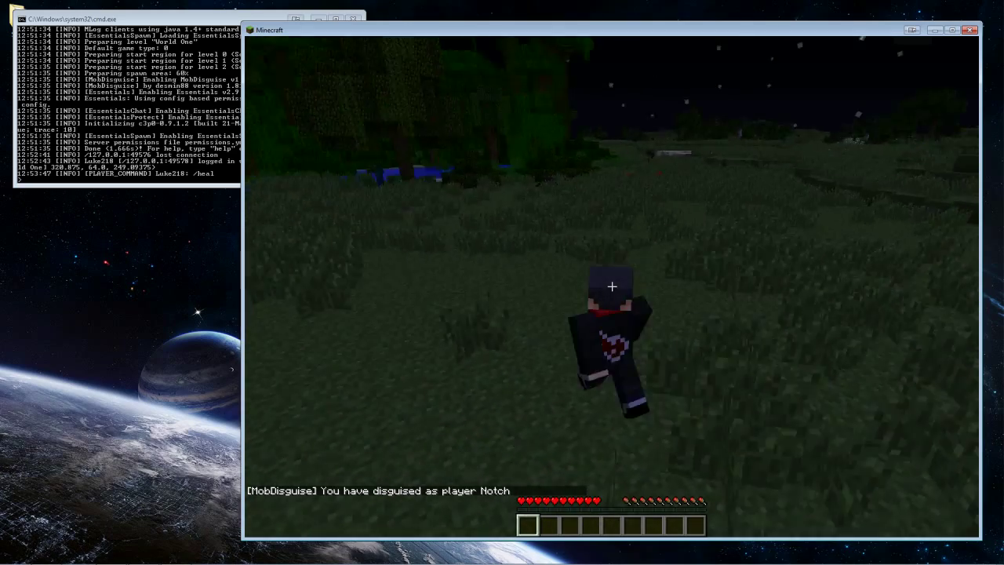
pyautogui.press('w')
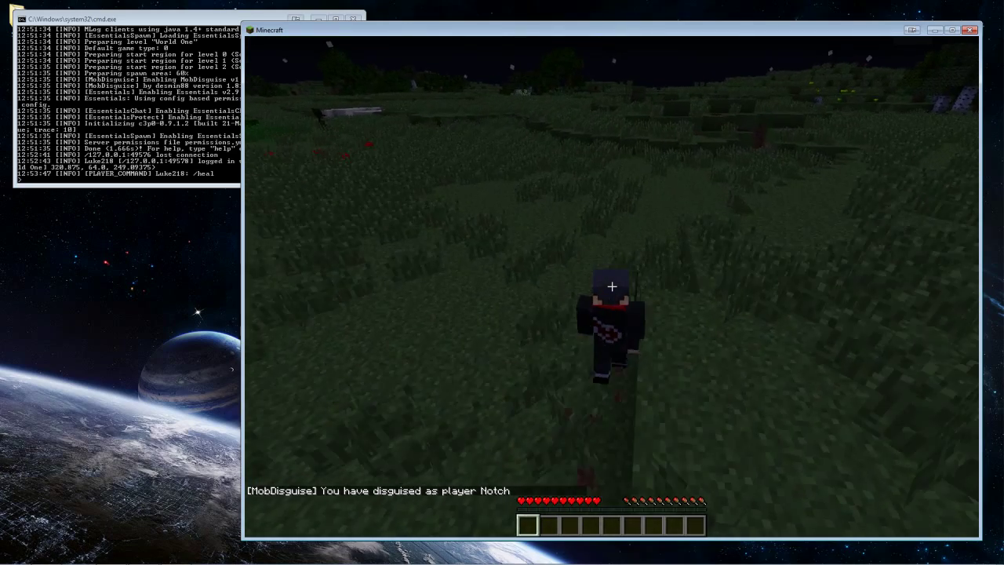
pyautogui.press('w')
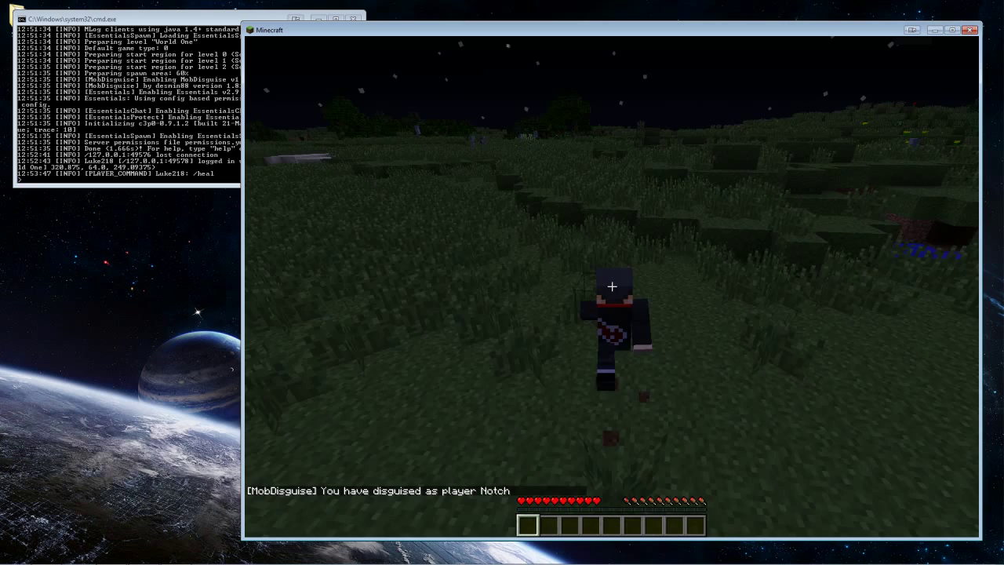
pyautogui.press('w')
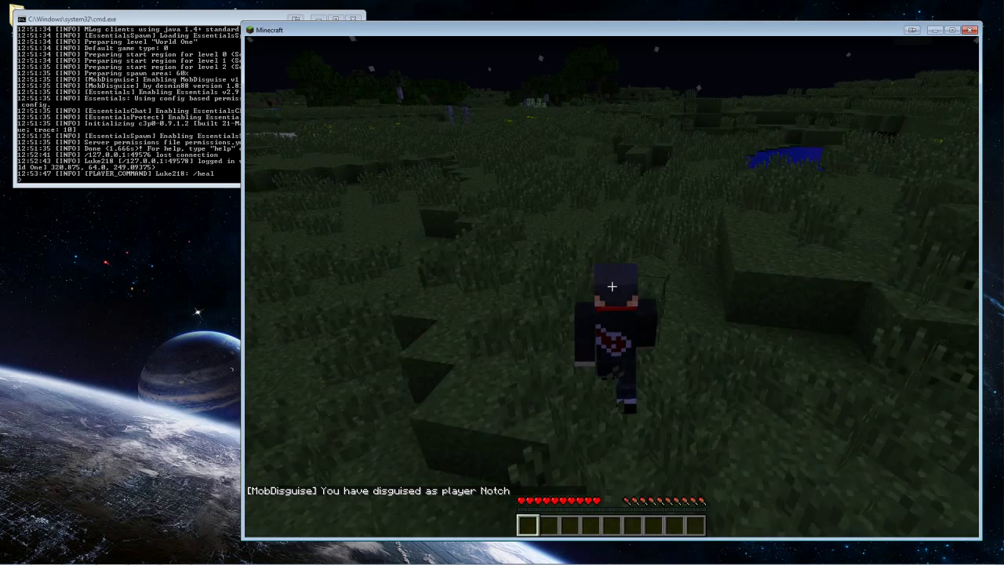
# Try to list the online players through the in-game chat.
pyautogui.write('tlist')
pyautogui.press('Return')
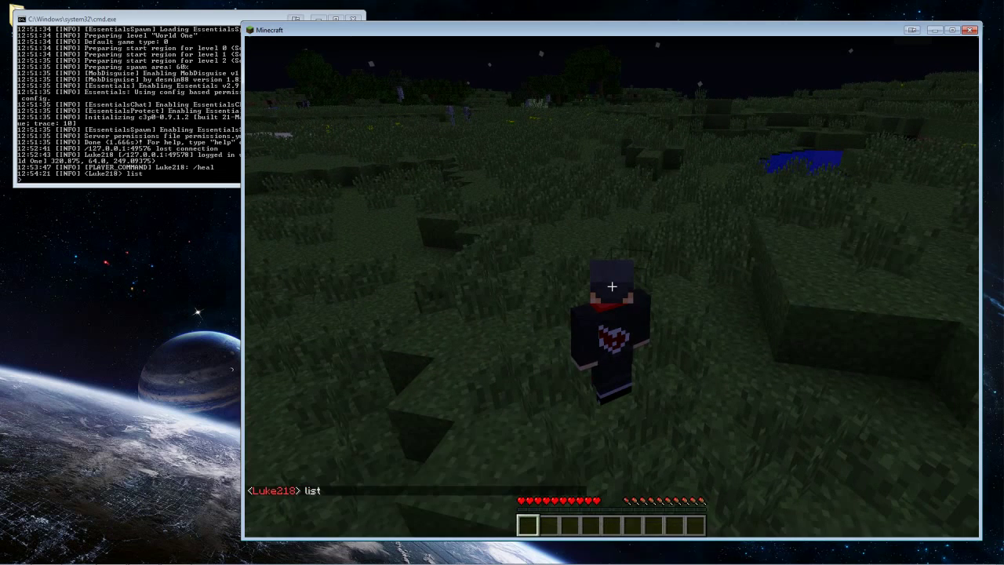
pyautogui.write('t/lisy')
pyautogui.press('Return')
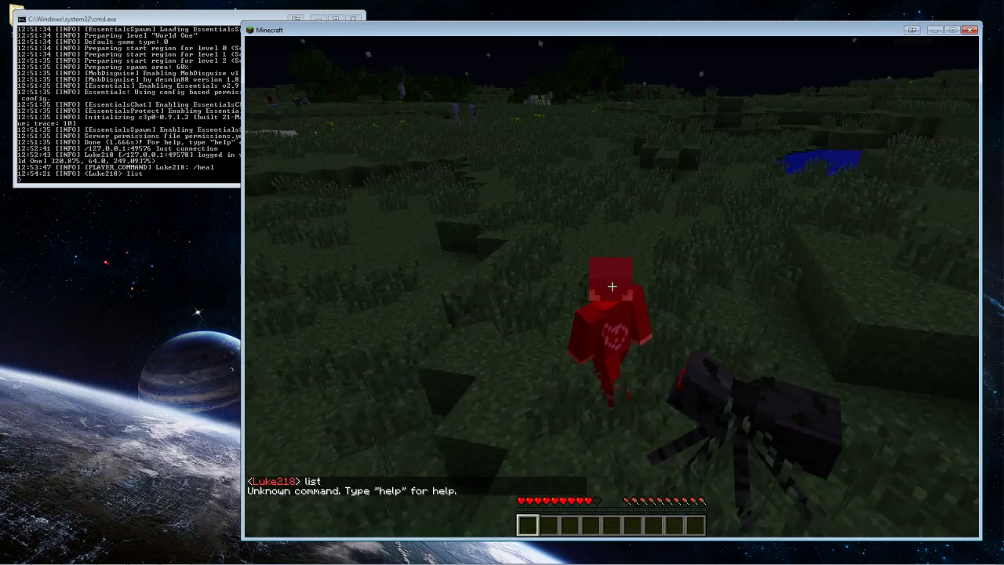
# Fly away from the spider, land among the flowers, and list the online players with /list.
pyautogui.press('w')
pyautogui.press('f')
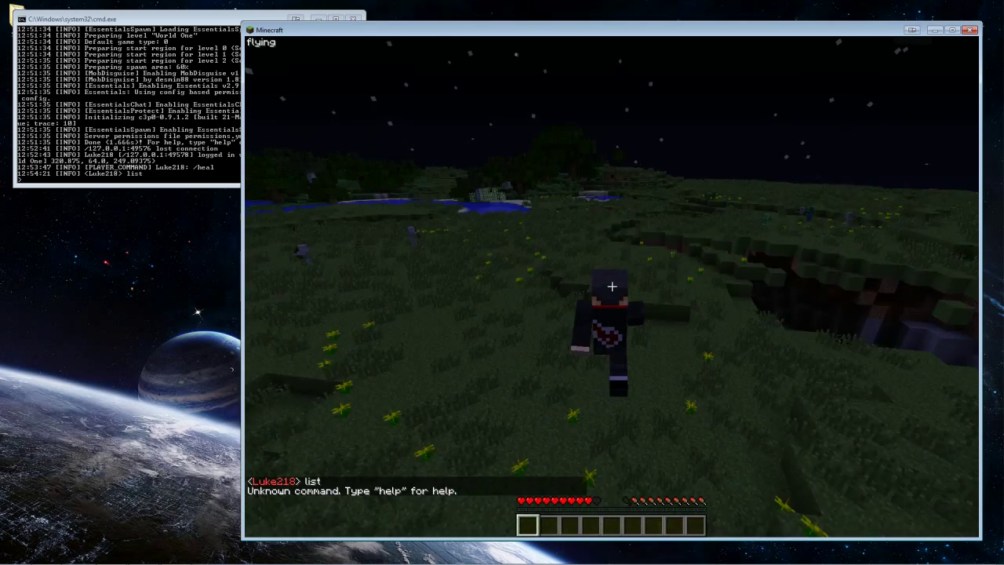
pyautogui.press('f')
pyautogui.press('/')
pyautogui.write('list')
pyautogui.press('Return')
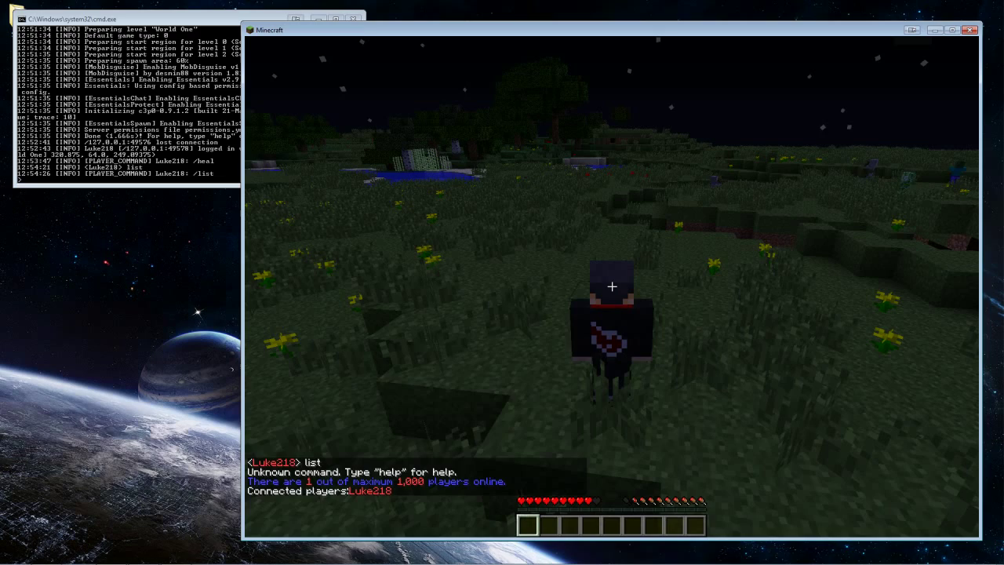
# Walk towards the ravine and send the private message "a" to the character's own account with /msg.
pyautogui.press('t')
pyautogui.press('Escape')
pyautogui.press('w')
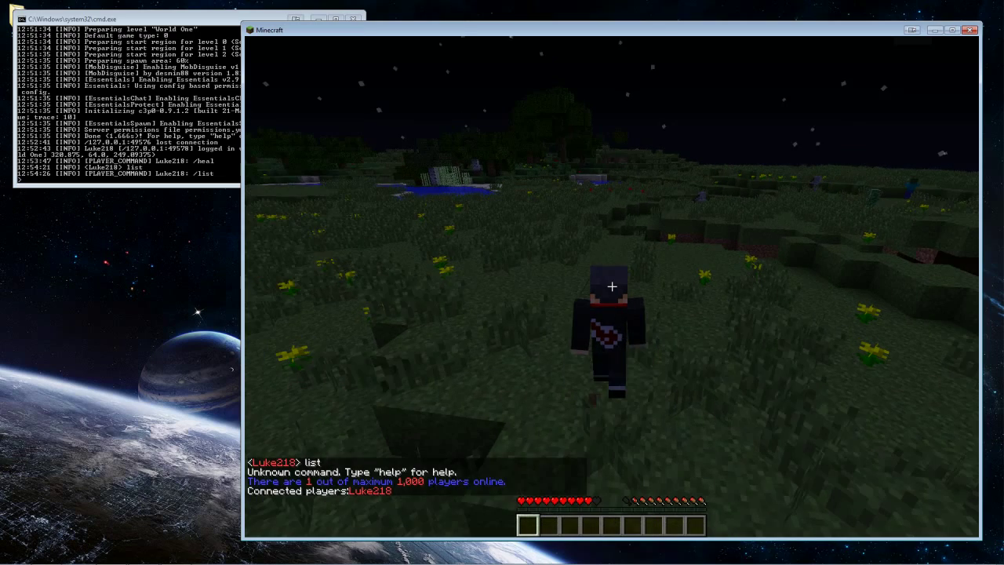
pyautogui.press('w')
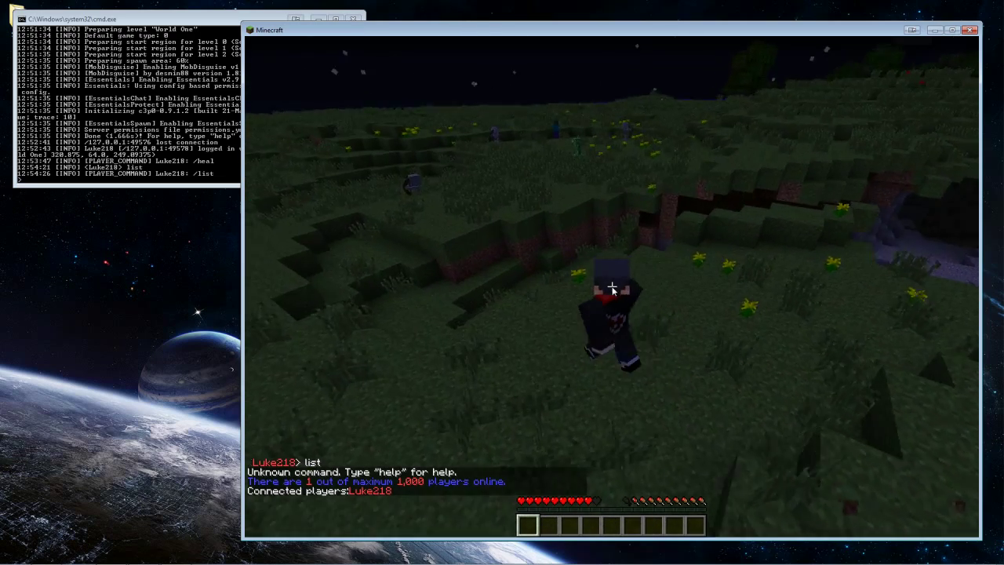
pyautogui.press('t')
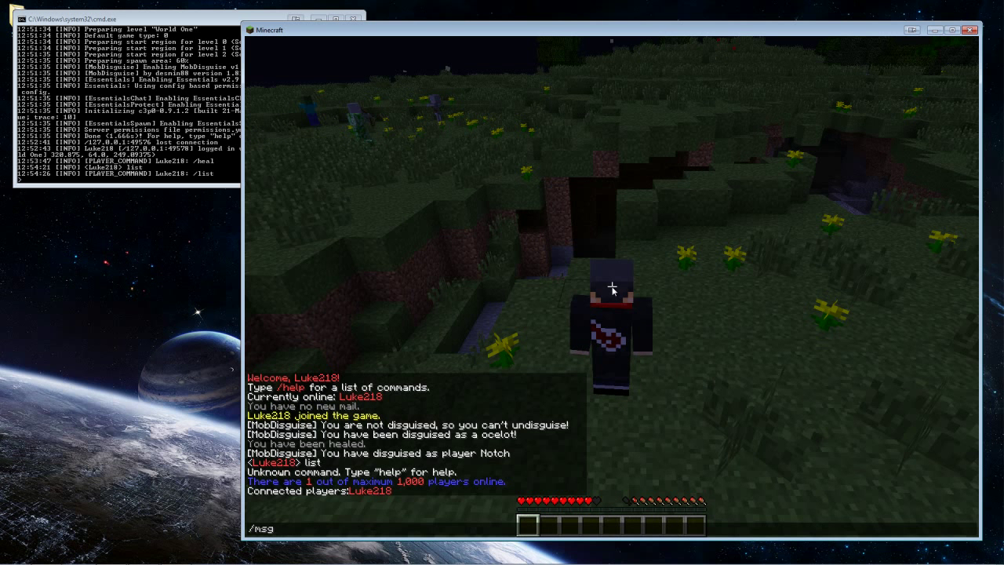
pyautogui.press('Return')
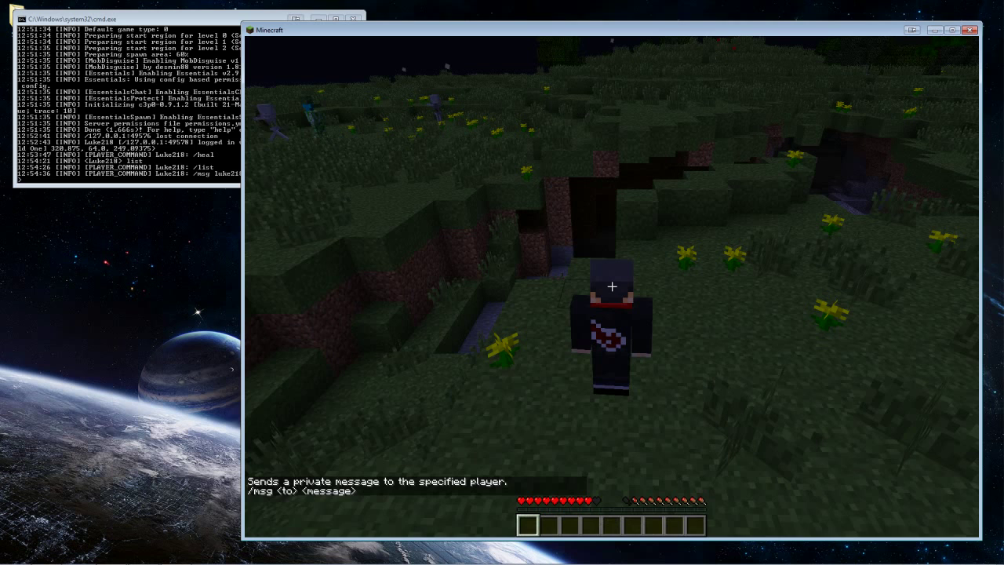
pyautogui.press('t')
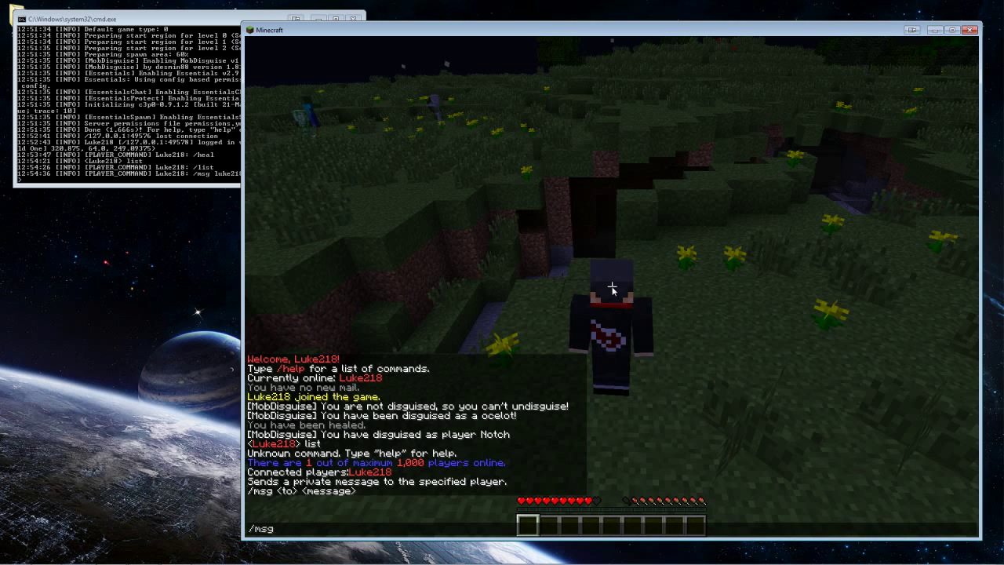
pyautogui.write('/msg luke218 a')
pyautogui.press('Return')
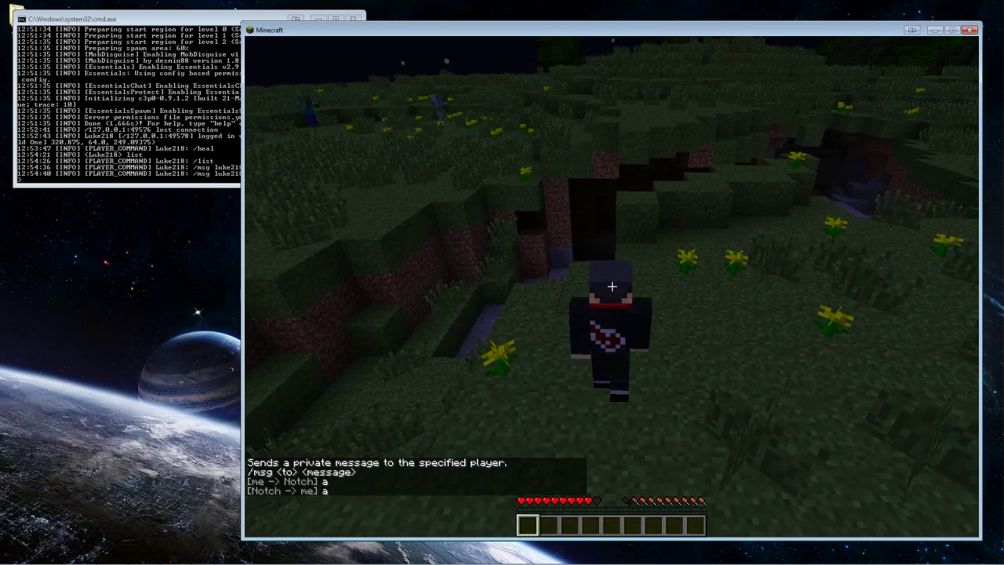
# Move the character away from the skeleton and across the grass towards the birch trees.
pyautogui.press('w')
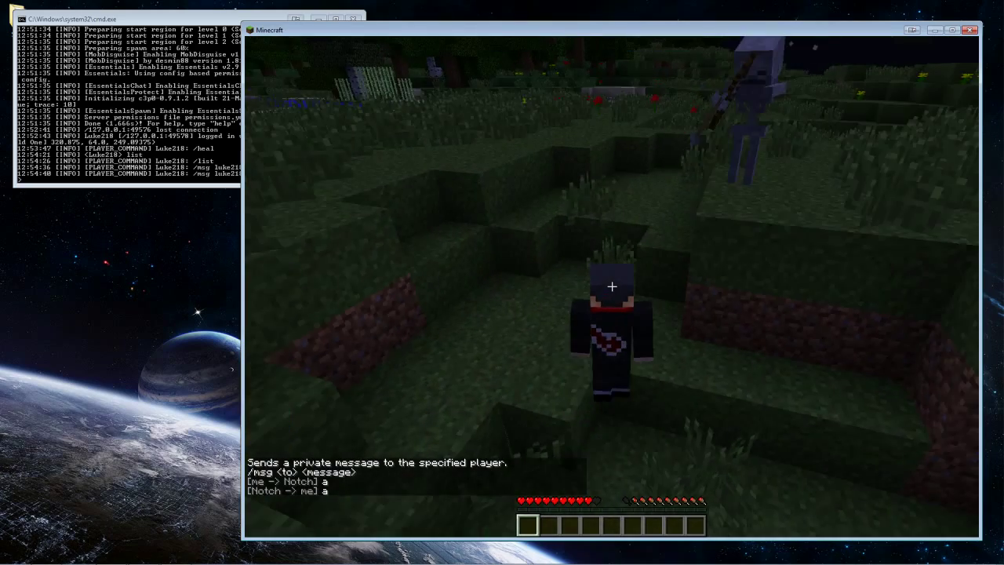
pyautogui.press('space')
pyautogui.press('space')
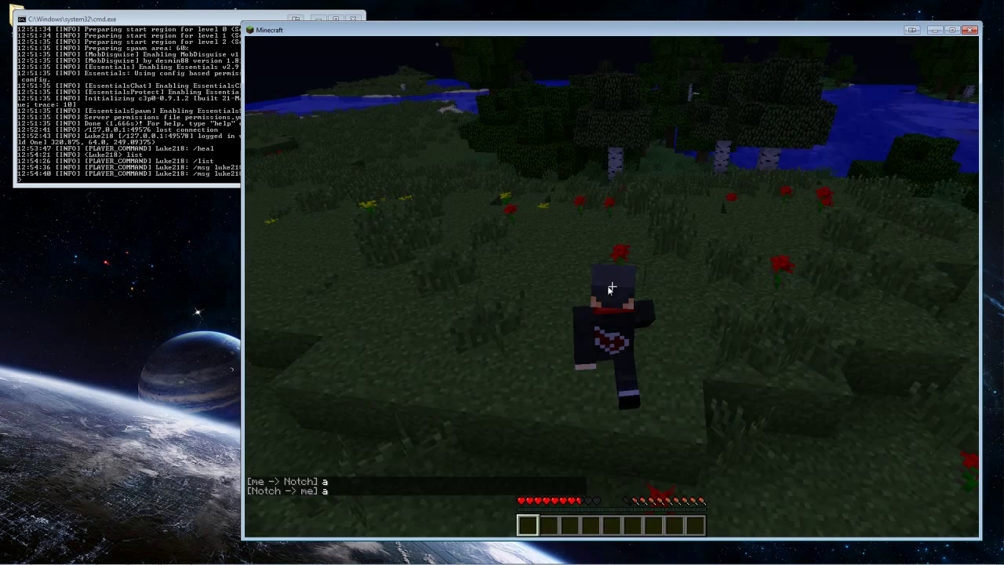
# Set the world time to day with the /time day command.
pyautogui.press('/')
pyautogui.write('t')
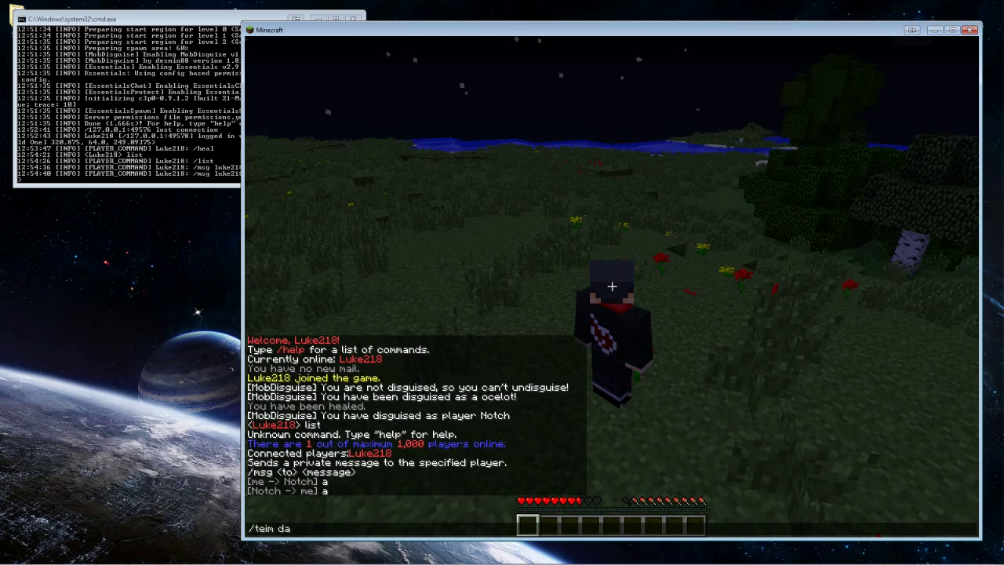
pyautogui.write('ime day')
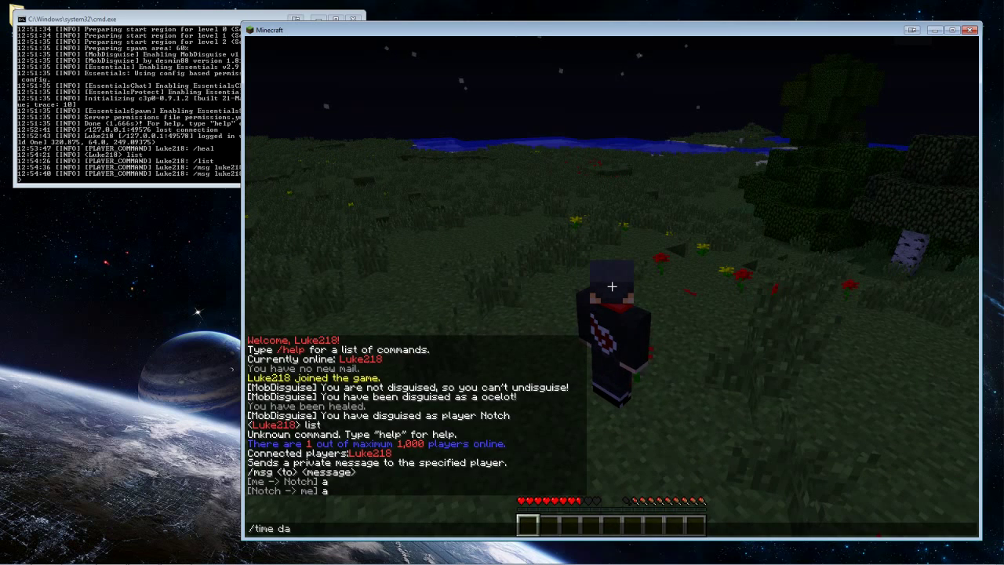
pyautogui.press('Return')
pyautogui.press('w')
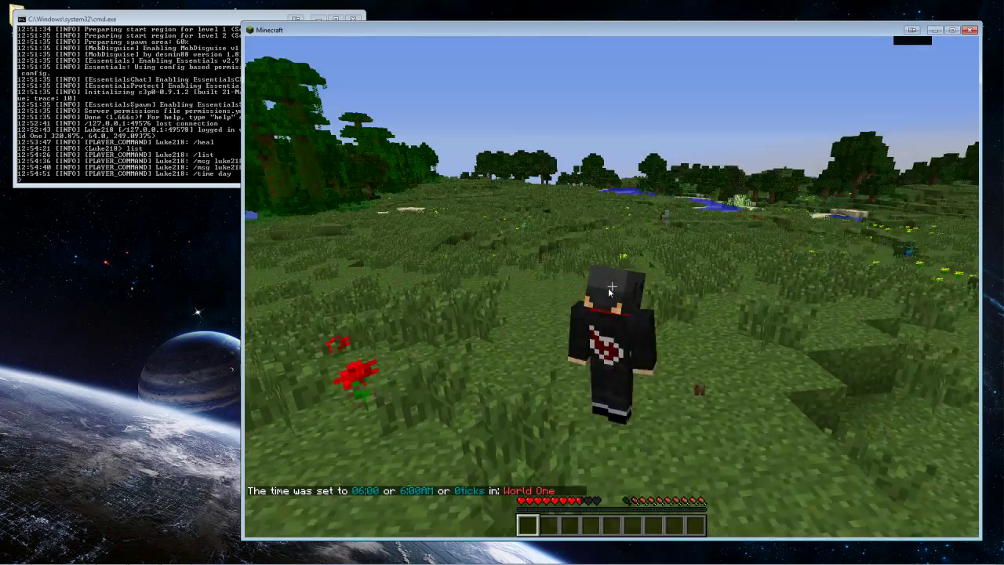
# Switch to Firefox and review the Commands section of the MobDisguise page, including the /md stats entry.
pyautogui.press('t')
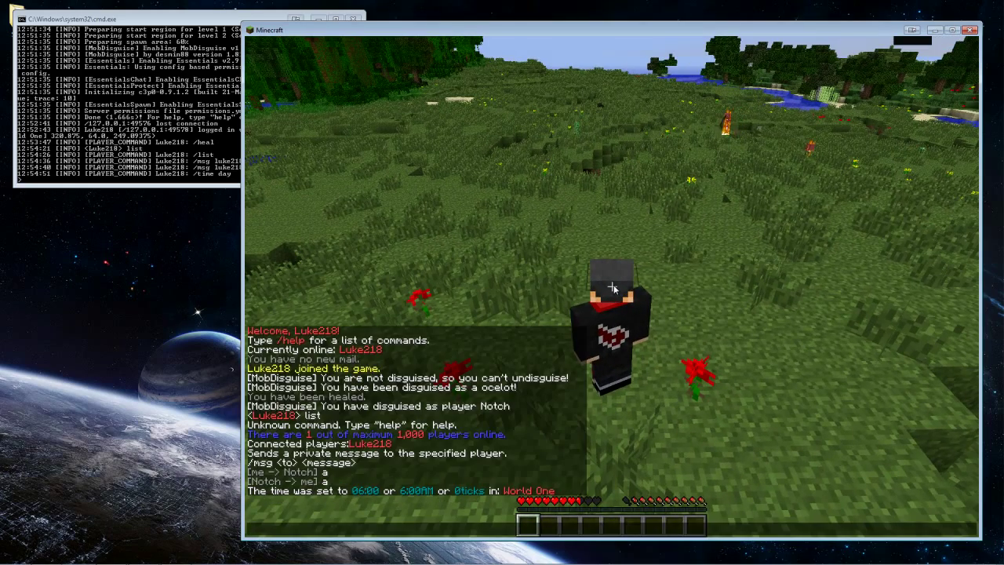
pyautogui.write('/')
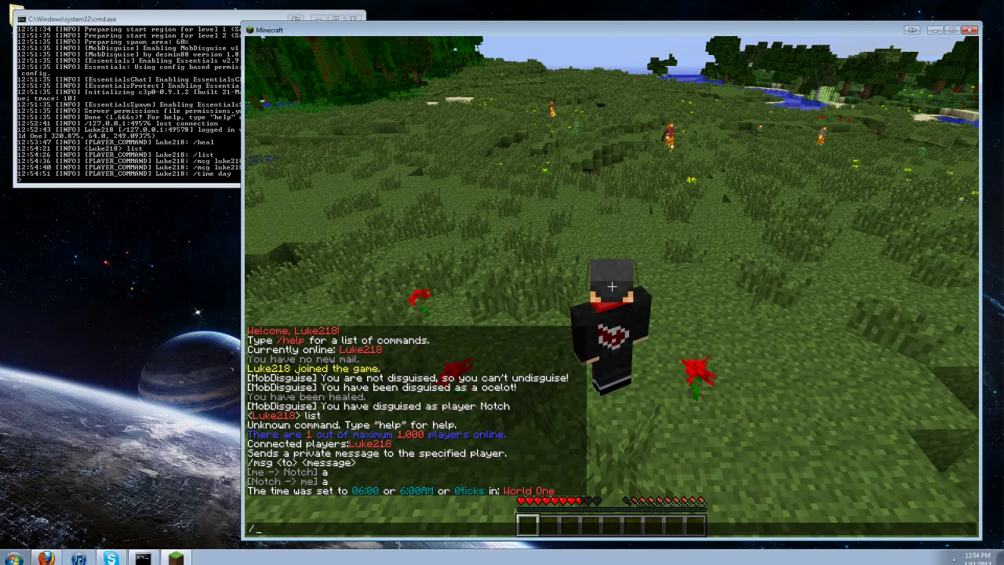
pyautogui.click(42, 556)
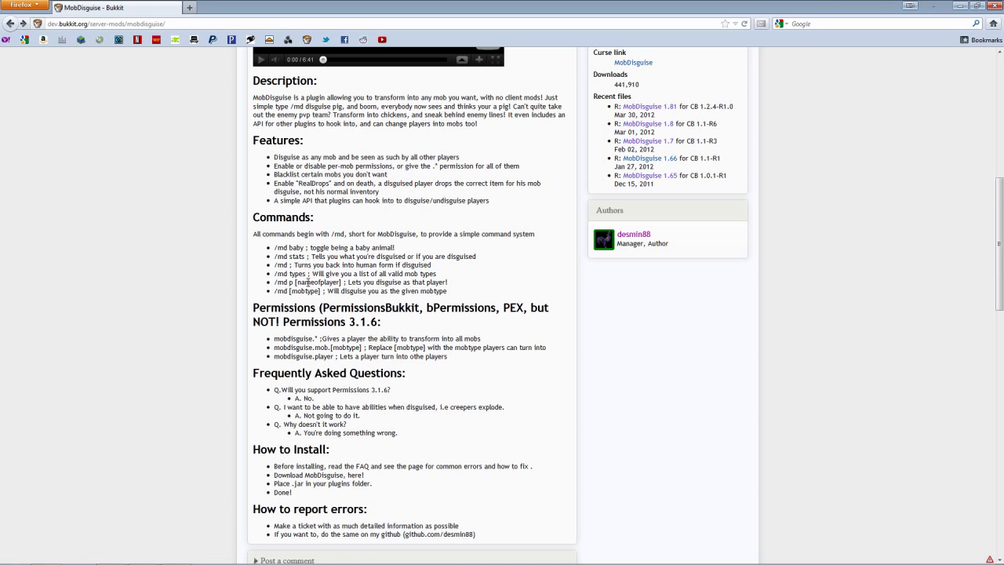
pyautogui.scroll(5, 307, 281)
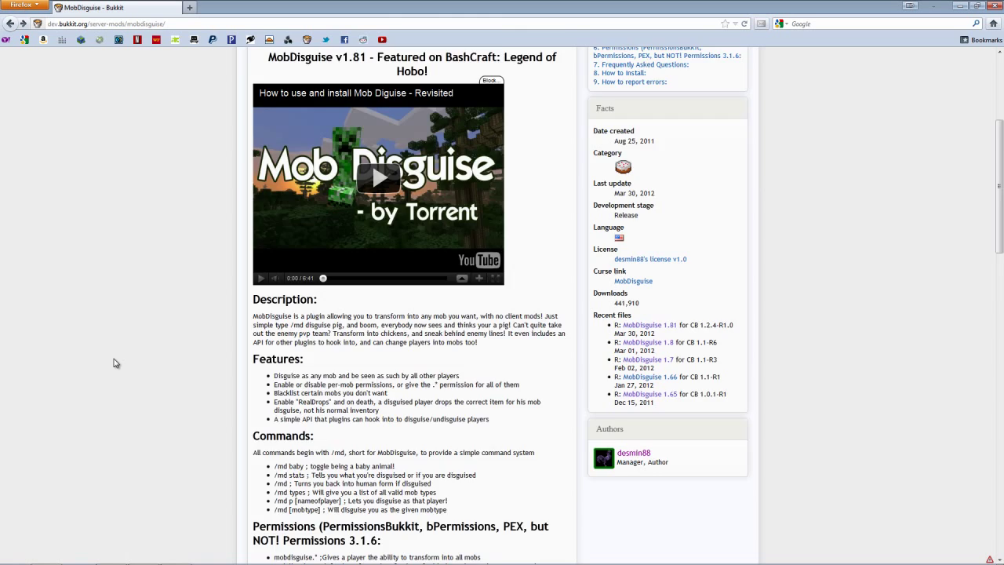
pyautogui.scroll(-7, 113, 362)
pyautogui.scroll(3, 114, 363)
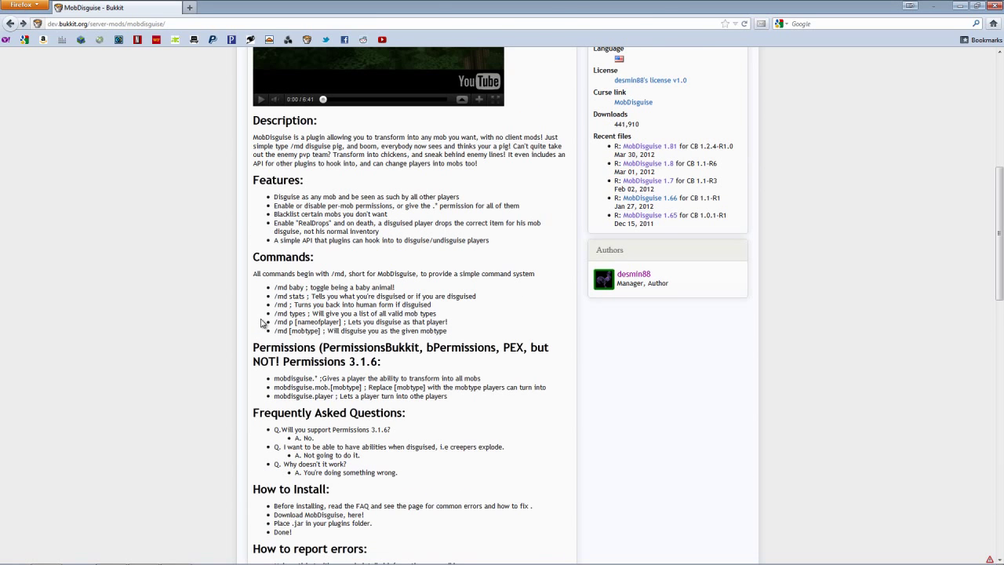
pyautogui.moveTo(269, 291); pyautogui.dragTo(325, 304)
pyautogui.click(339, 303)
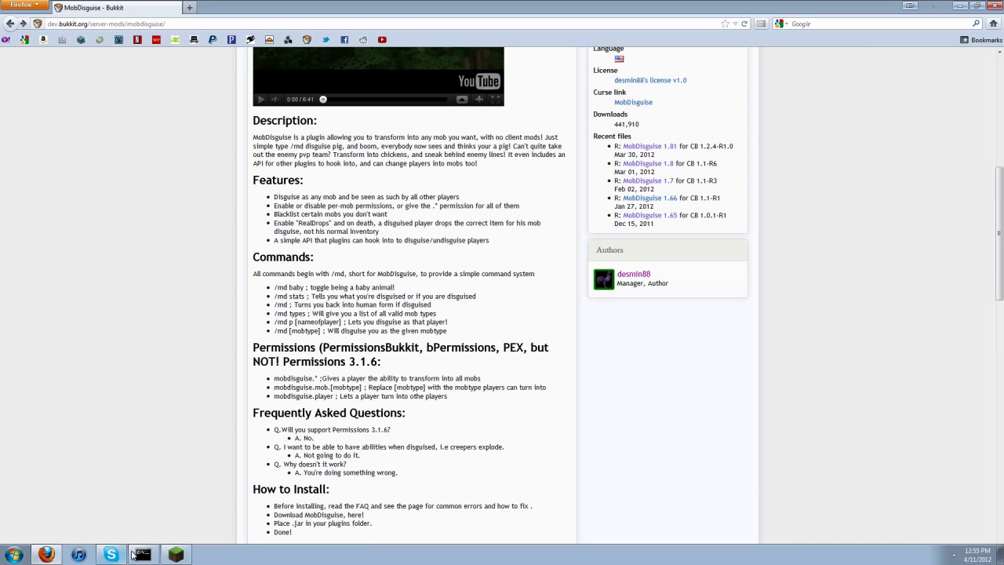
# Switch back to Minecraft and list the valid mob types with /md types.
pyautogui.click(182, 553)
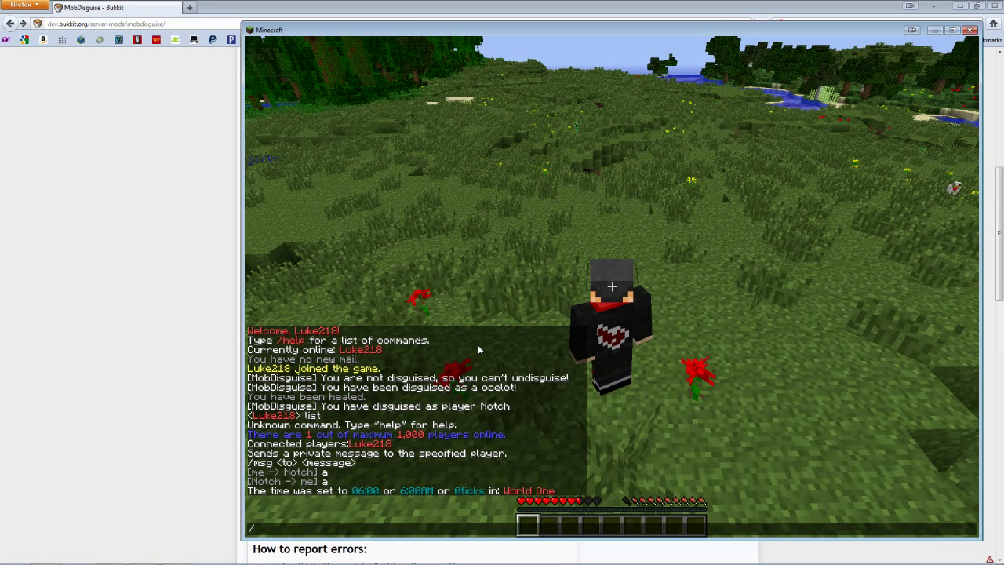
pyautogui.write('md types')
pyautogui.press('Return')
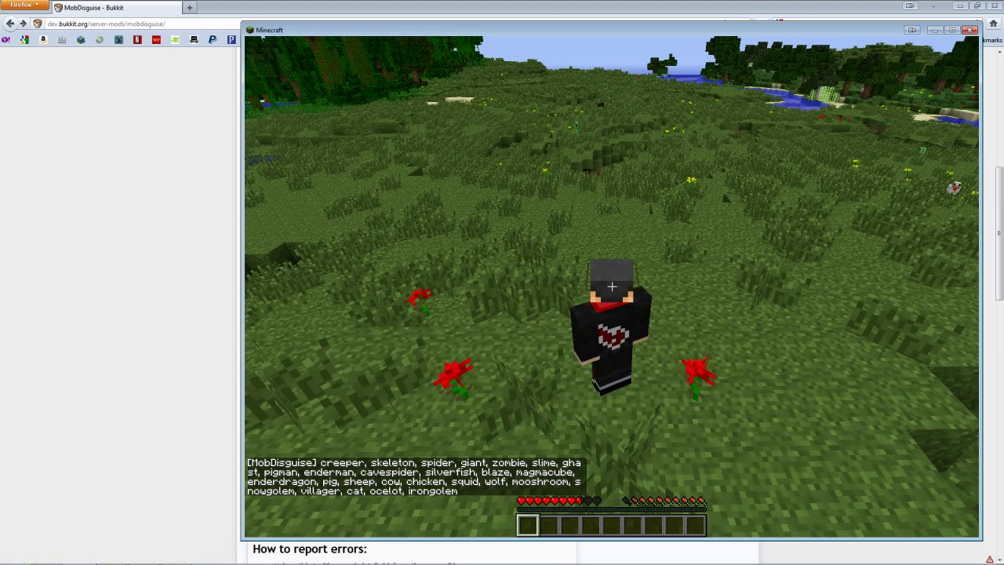
# Check the MobDisguise page in Firefox once more and return to Minecraft.
pyautogui.press('t')
pyautogui.click(130, 269)
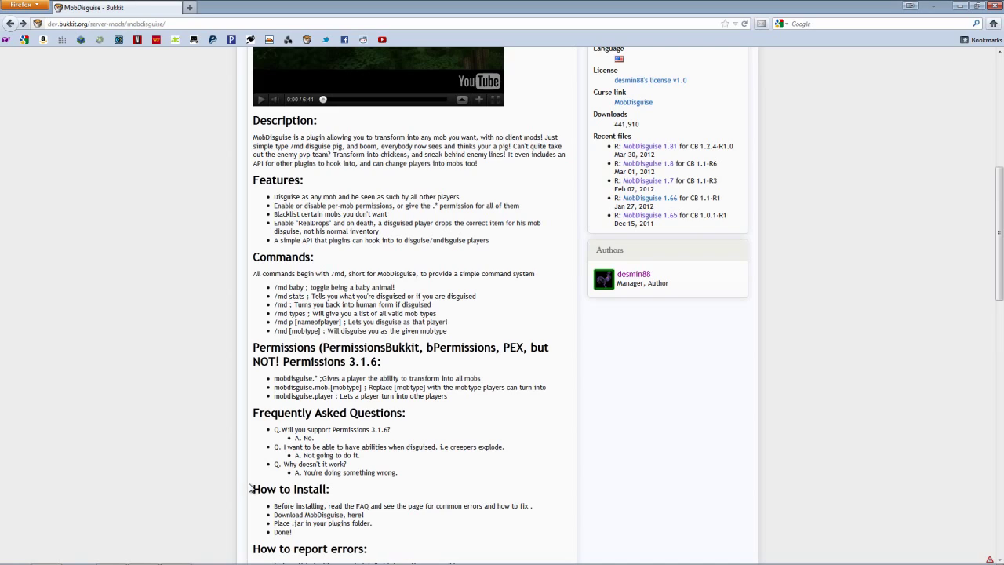
pyautogui.click(171, 554)
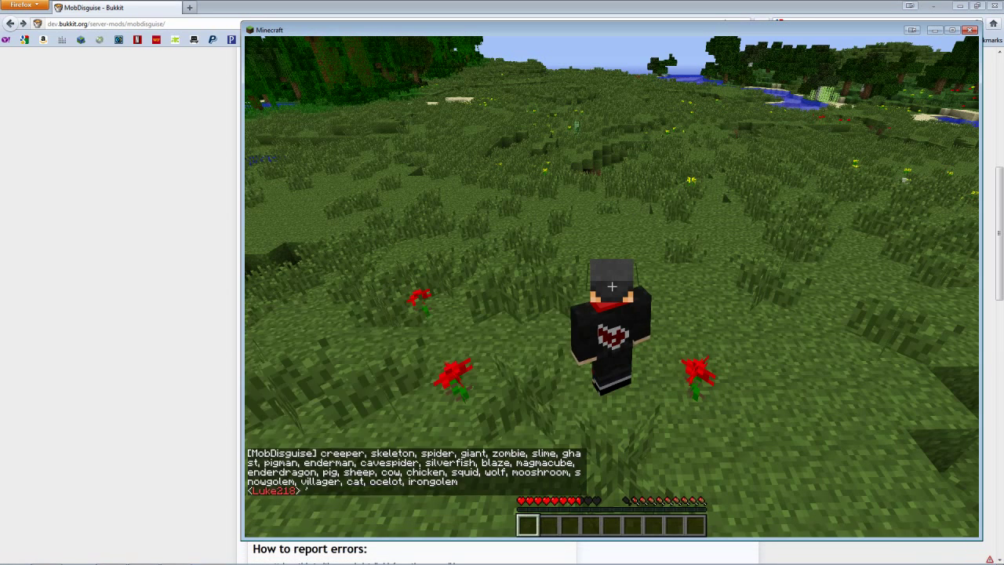
# Walk the character across the daylight grassland, past the pond, towards the jungle trees.
pyautogui.press('w')
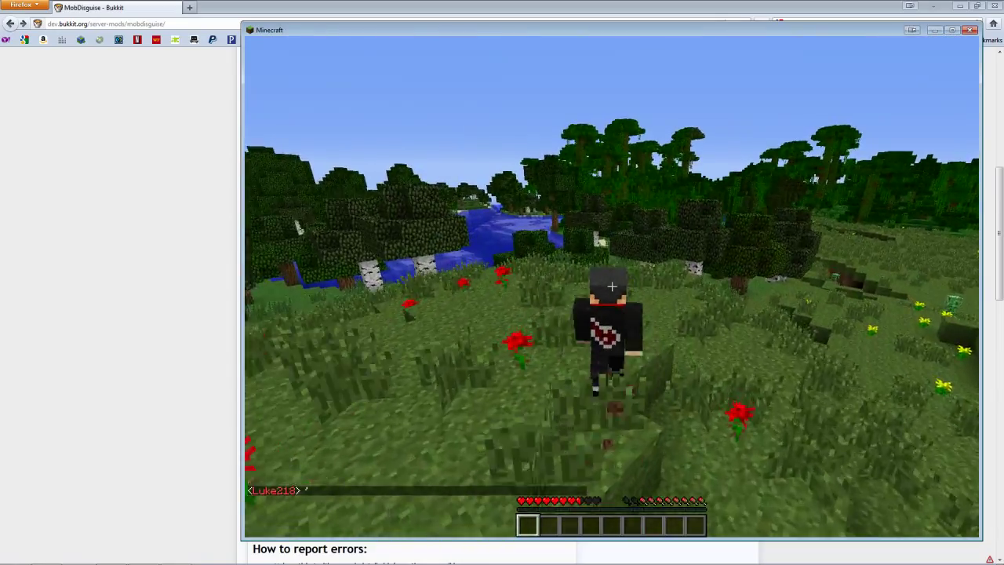
pyautogui.press('w')
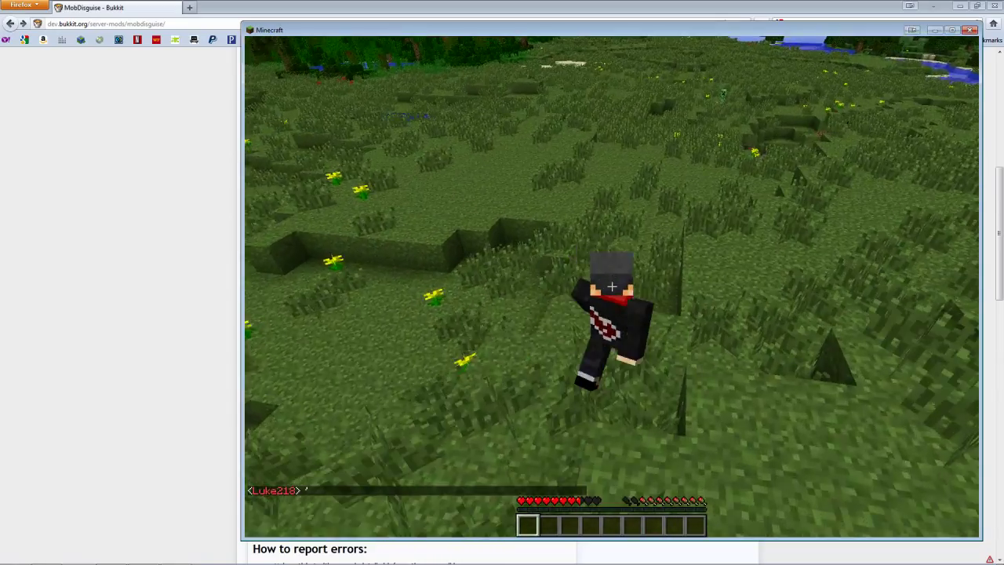
pyautogui.press('w')
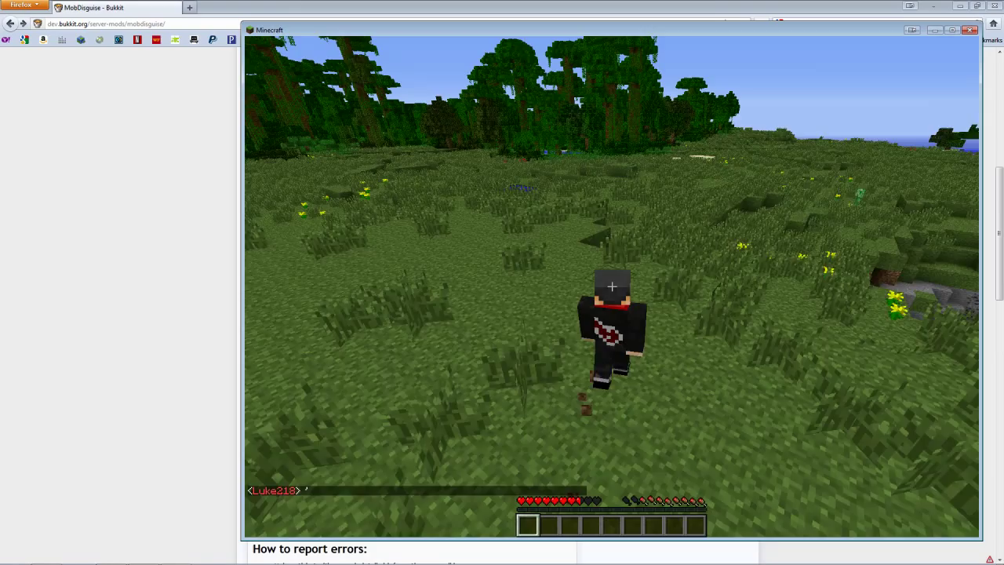
pyautogui.press('w')
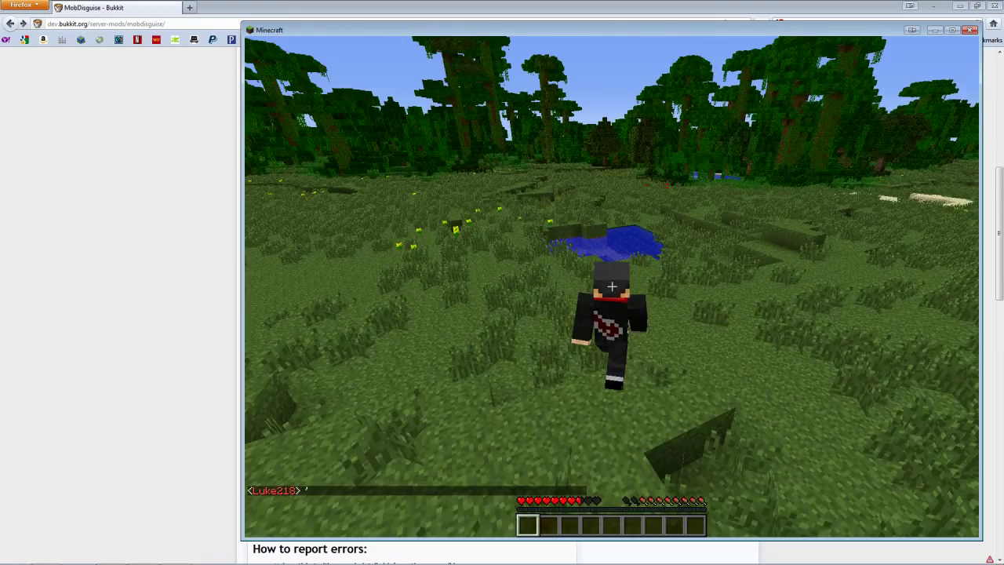
pyautogui.press('w')
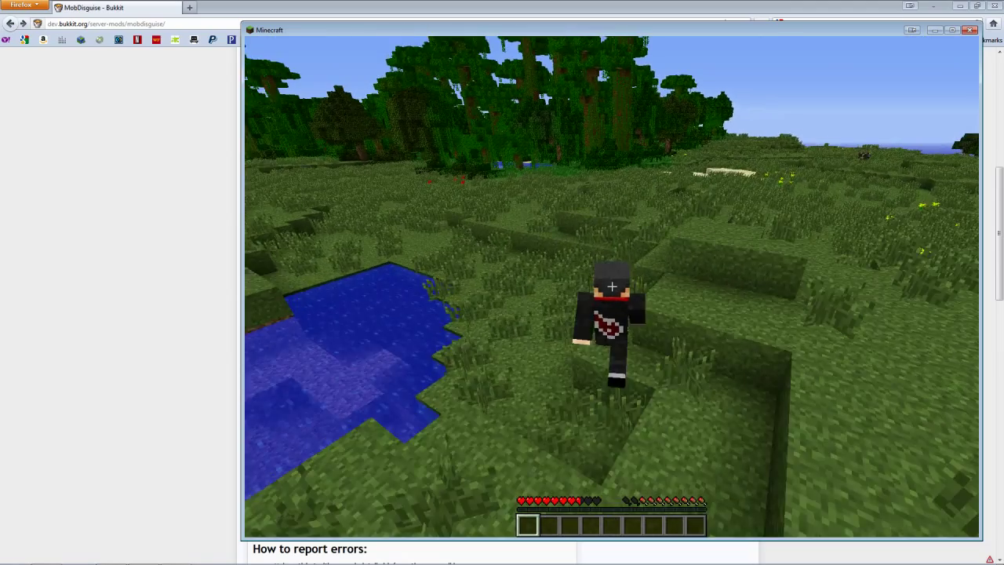
pyautogui.press('w')
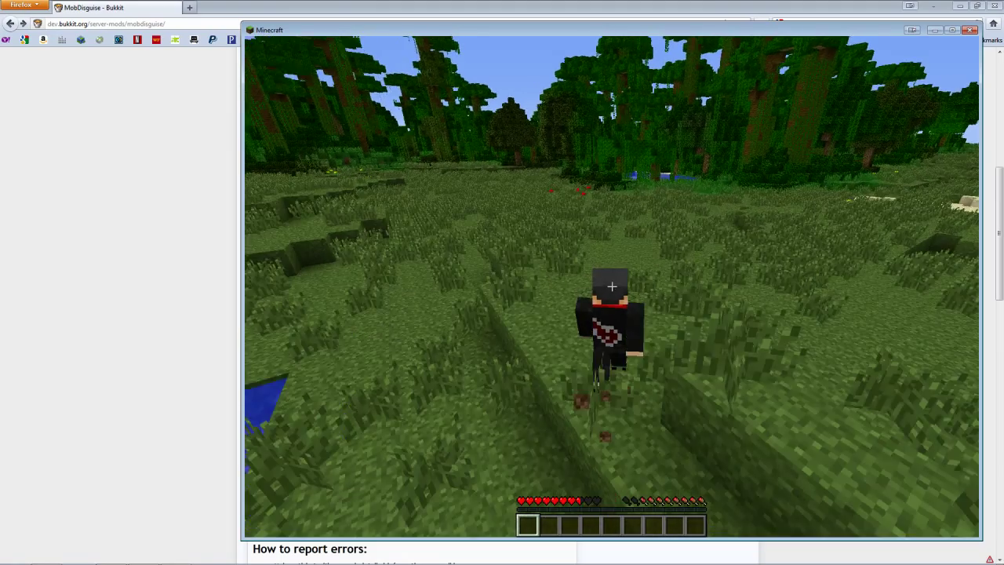
pyautogui.press('w')
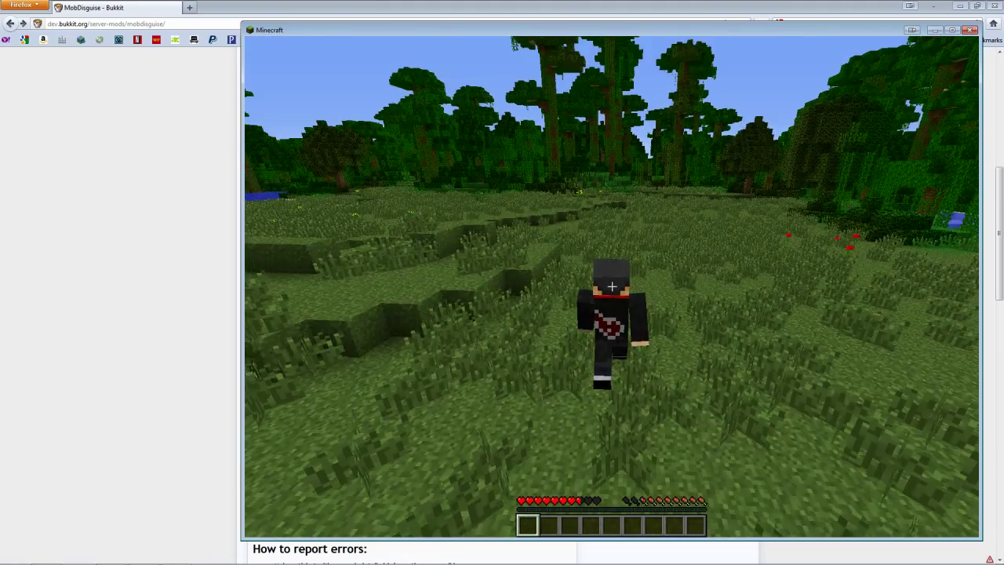
pyautogui.press('w')
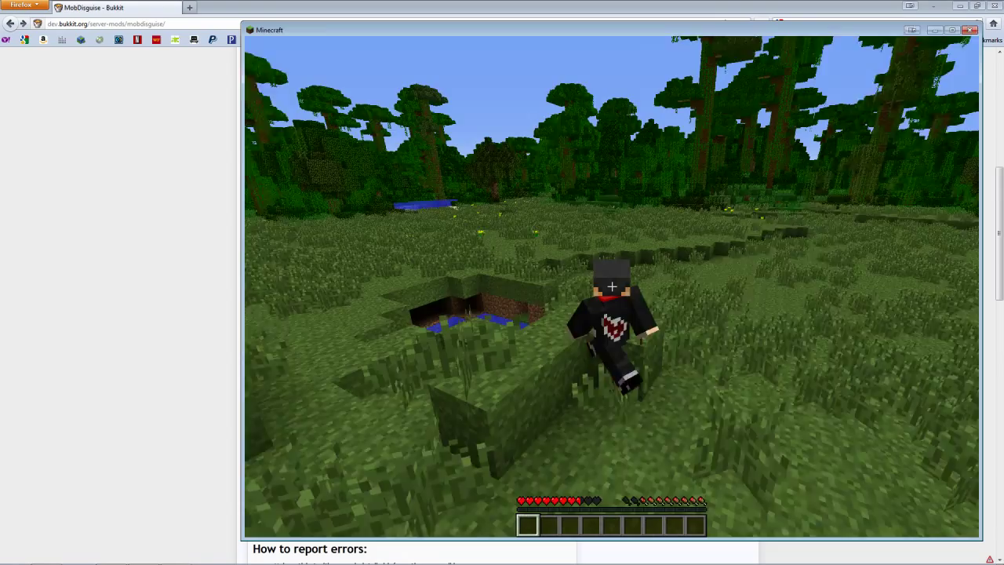
pyautogui.press('w')
pyautogui.press('w')
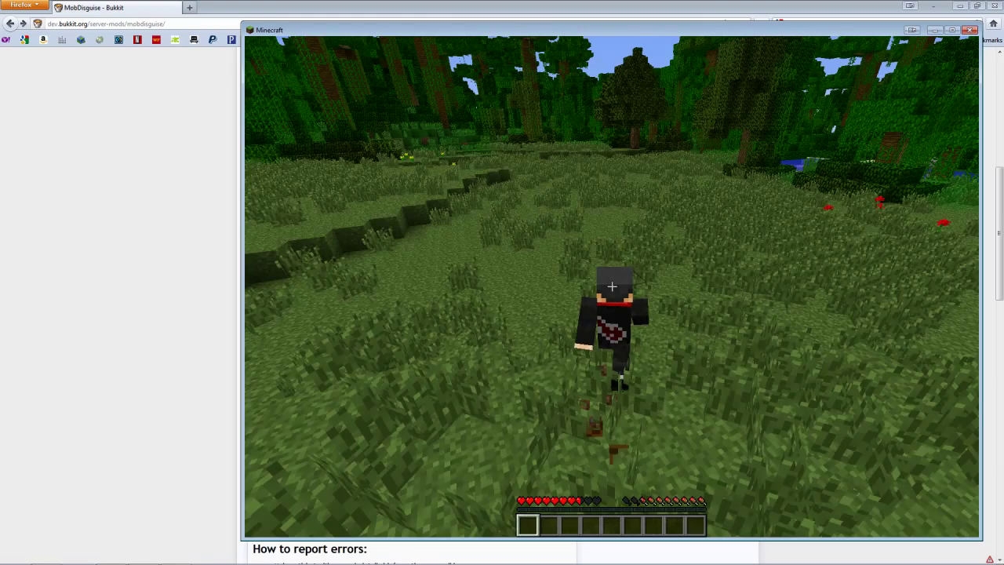
pyautogui.press('w')
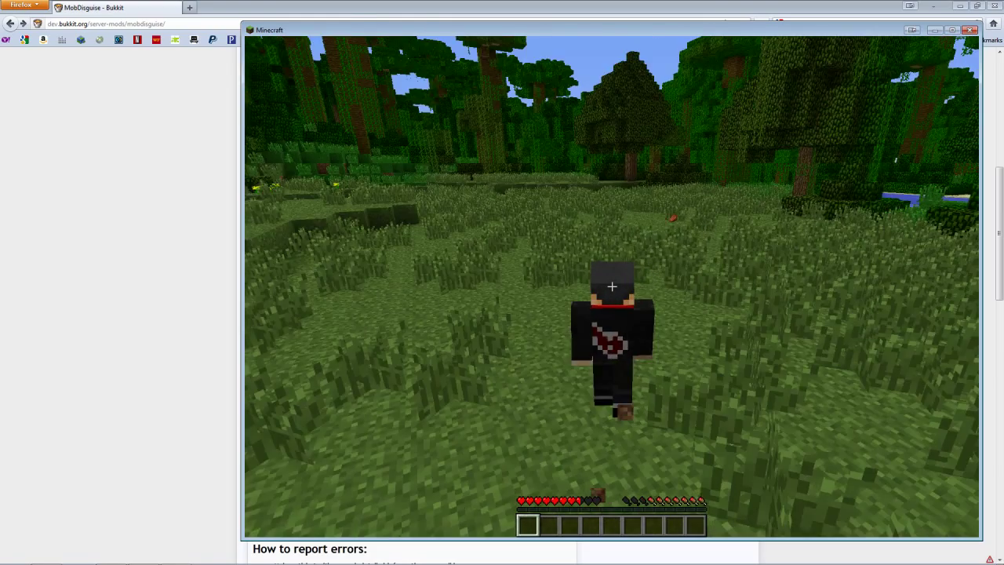